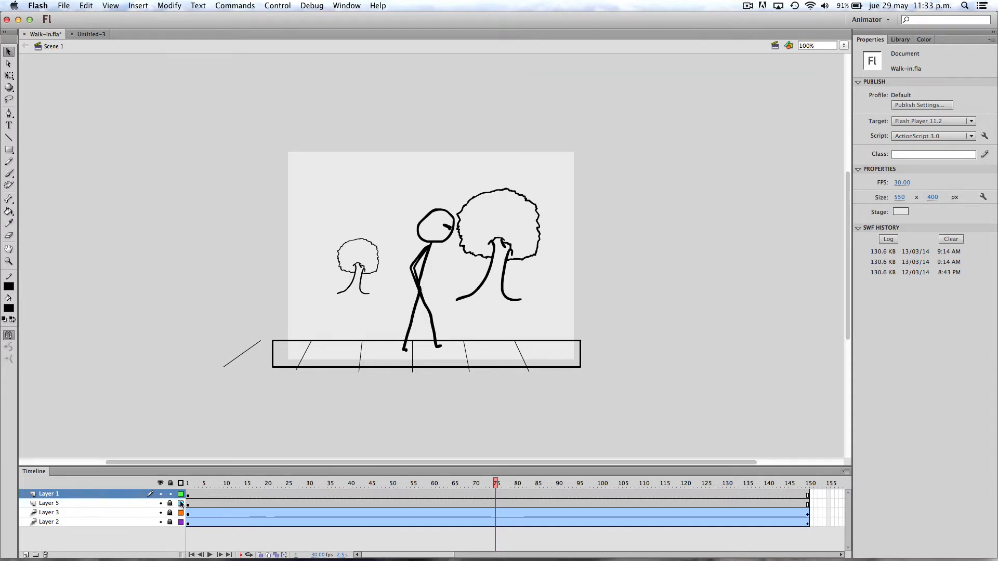
# Hide Layer 5, Layer 3 and Layer 2, keeping only the walking character's layer displayed.
pyautogui.click(160, 503)
pyautogui.click(160, 512)
pyautogui.click(160, 522)
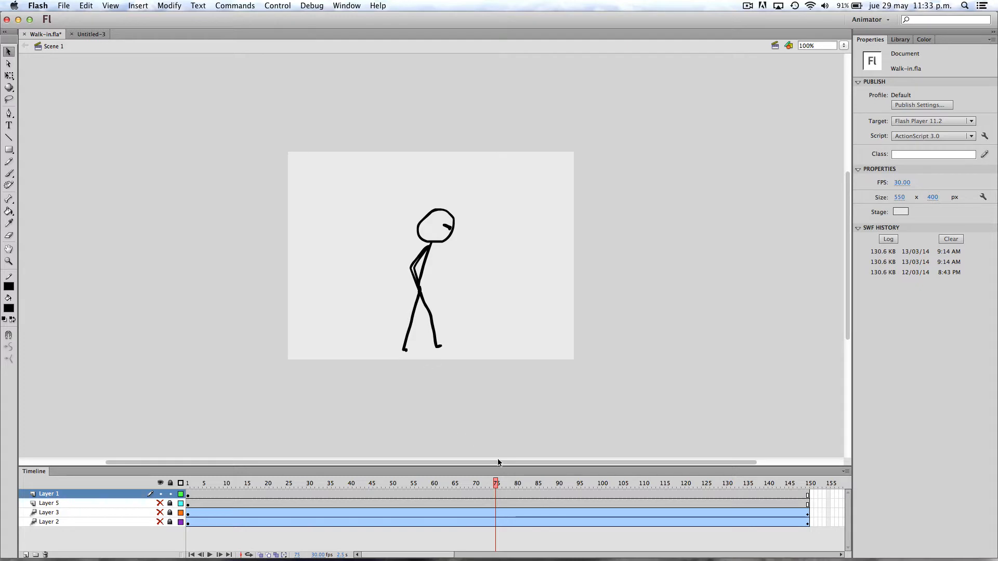
# Return the playhead to frame 1 and save the Walk-in document.
pyautogui.moveTo(496, 483)
pyautogui.mouseDown()
pyautogui.moveTo(519, 486)
pyautogui.moveTo(483, 485)
pyautogui.mouseUp()
pyautogui.click(188, 485)
pyautogui.press('super+s')
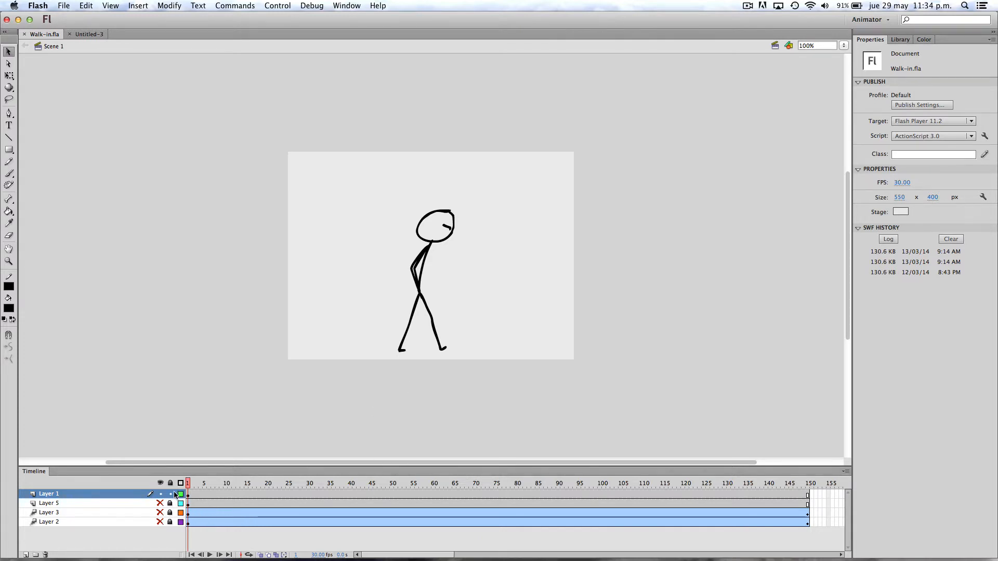
# Preview the walk cycle inside the char symbol with looped playback over frames 1 to 15, and return to Scene 1.
pyautogui.doubleClick(421, 294)
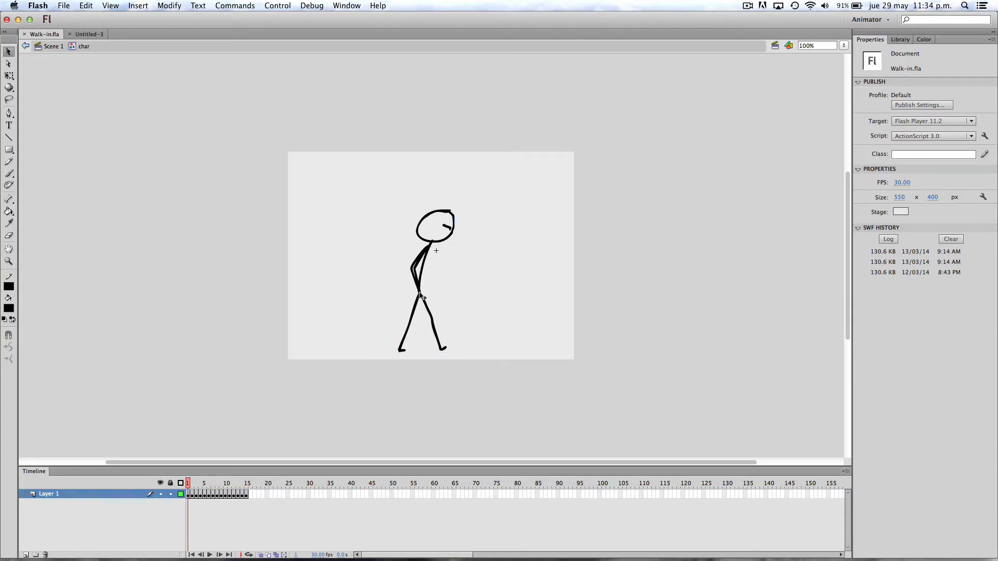
pyautogui.click(200, 485)
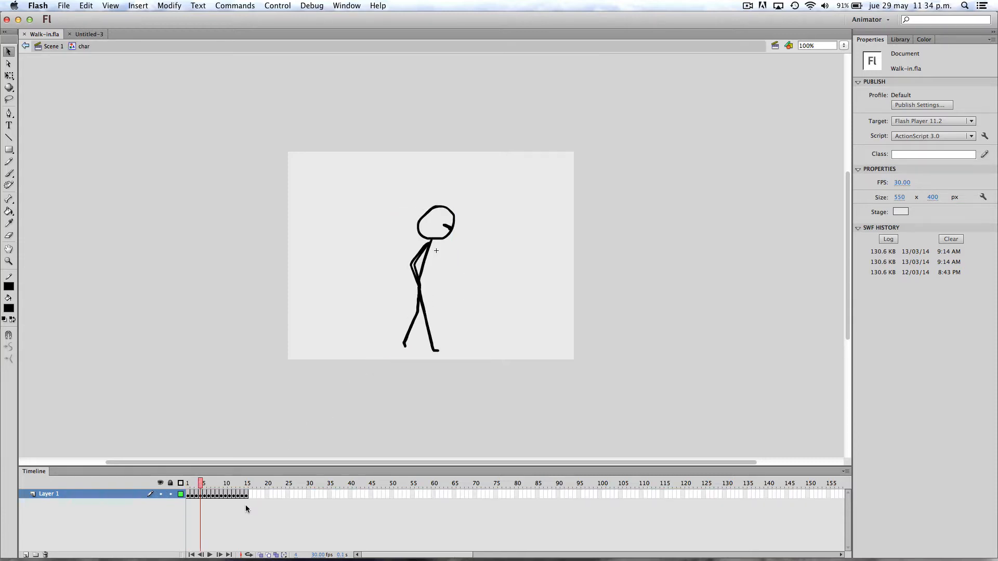
pyautogui.click(249, 554)
pyautogui.moveTo(218, 483)
pyautogui.mouseDown()
pyautogui.moveTo(248, 484)
pyautogui.moveTo(189, 486)
pyautogui.mouseUp()
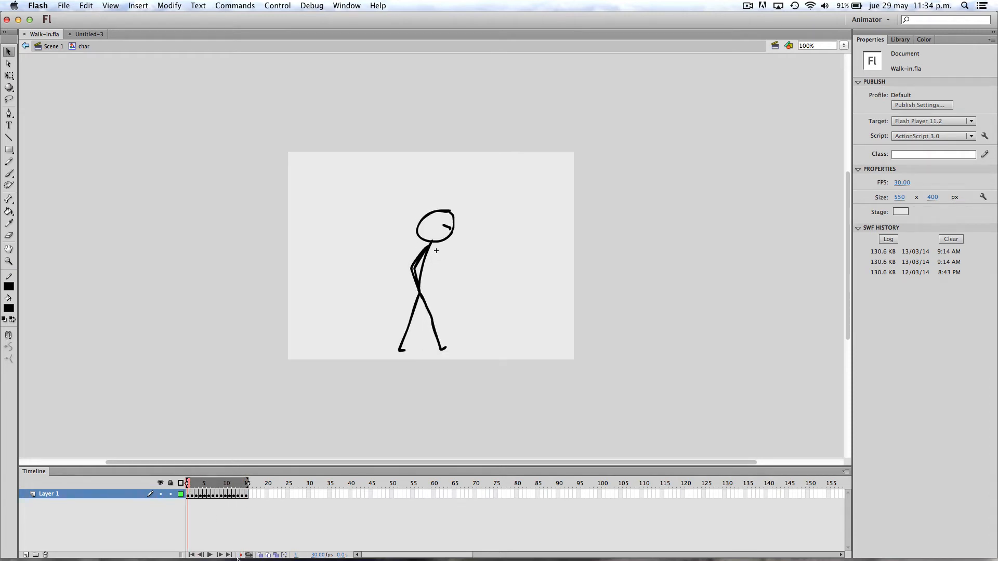
pyautogui.click(209, 554)
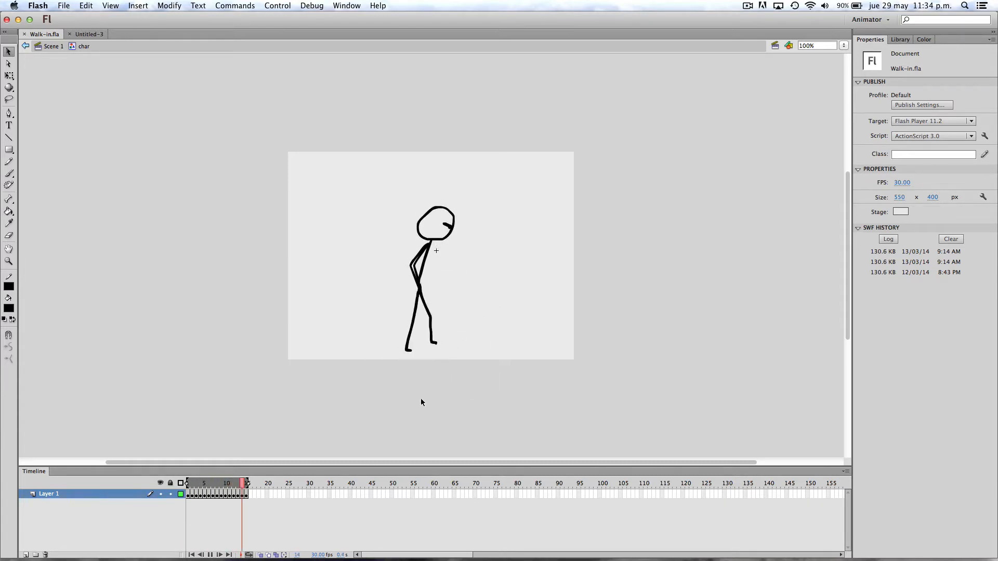
pyautogui.press('Return')
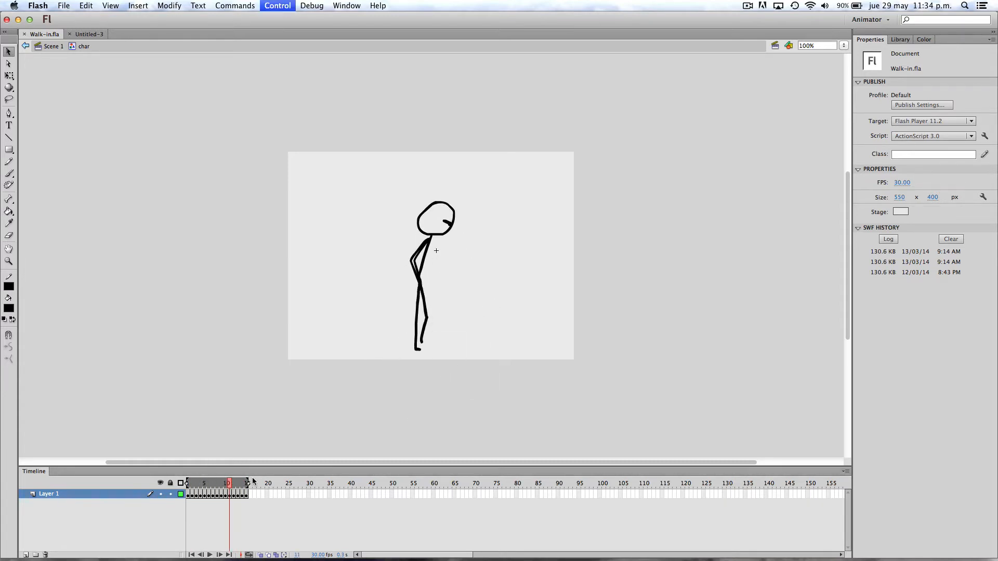
pyautogui.click(26, 45)
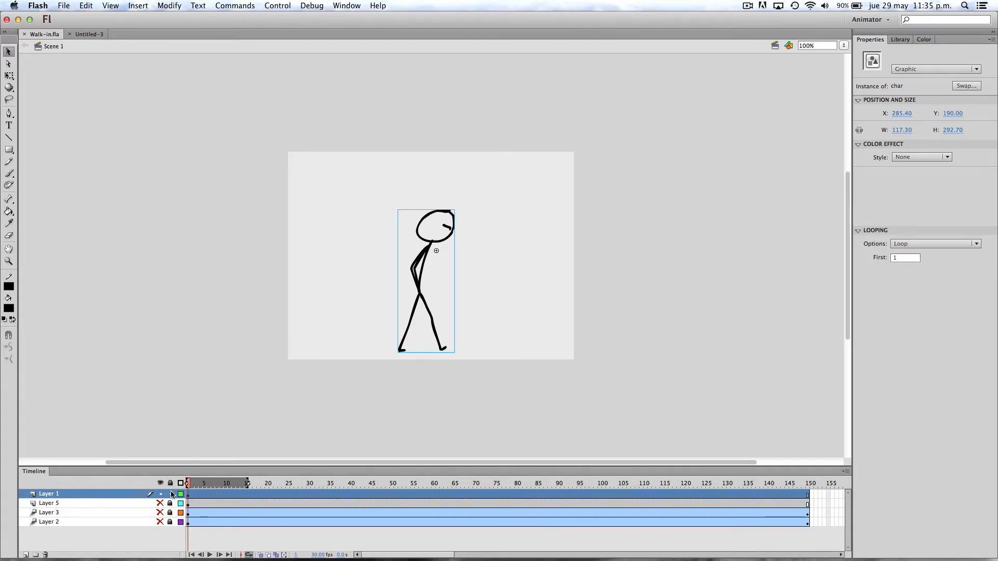
# Show Layer 5 and try to create a motion tween on its first frame.
pyautogui.click(159, 503)
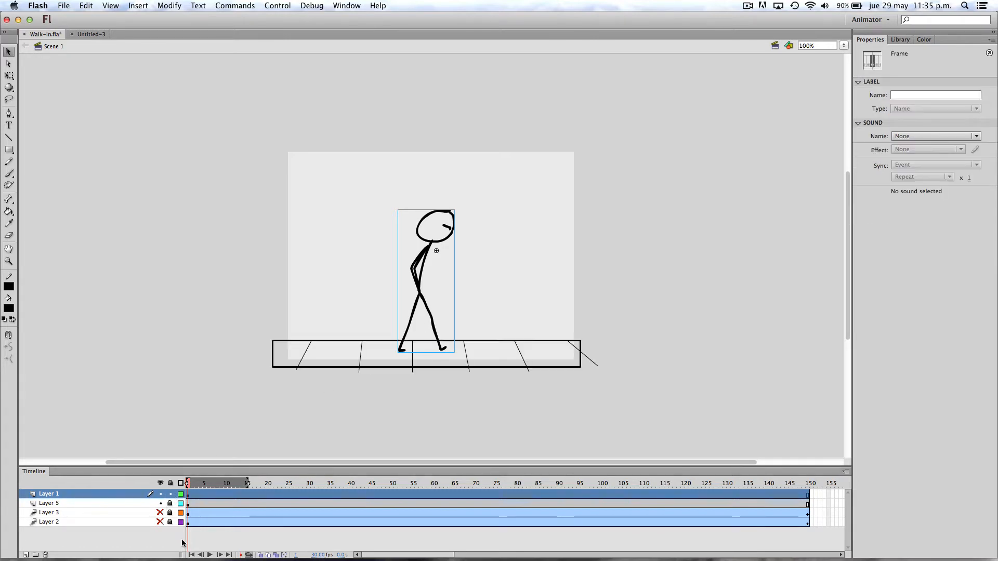
pyautogui.rightClick(189, 503)
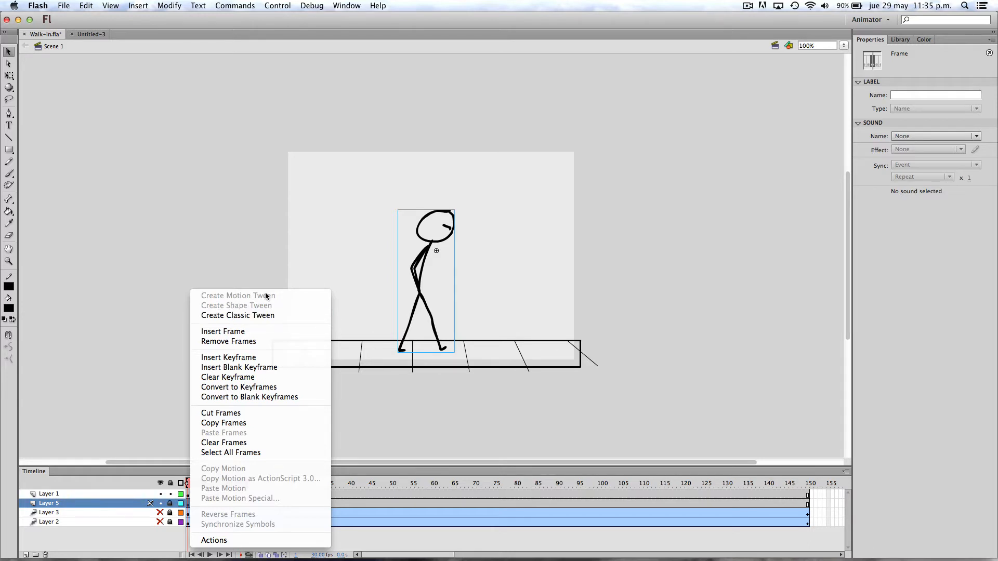
pyautogui.click(245, 292)
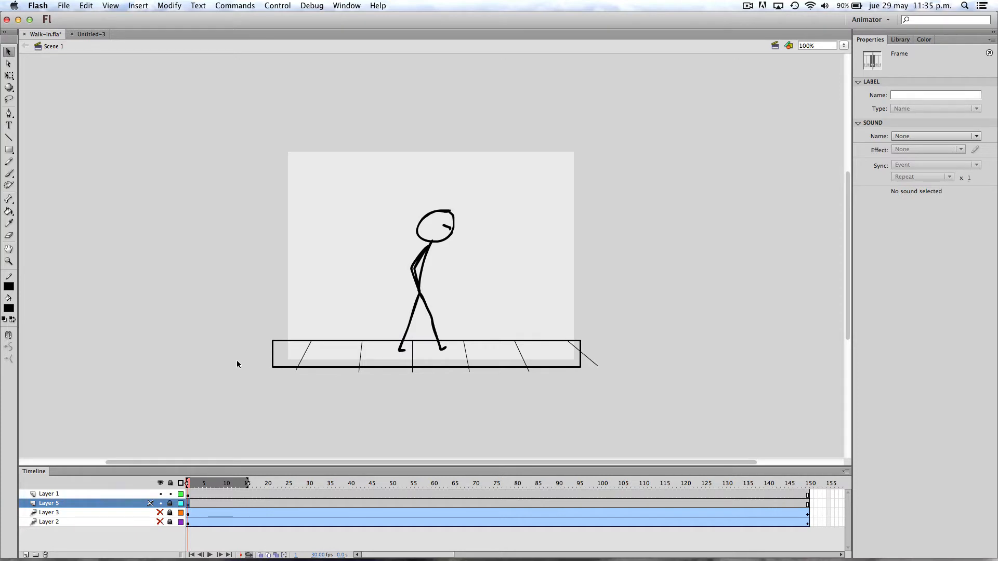
# Hide the floor on Layer 5 and the character on Layer 1, and show the trees on Layer 3 and Layer 2.
pyautogui.click(160, 503)
pyautogui.click(160, 512)
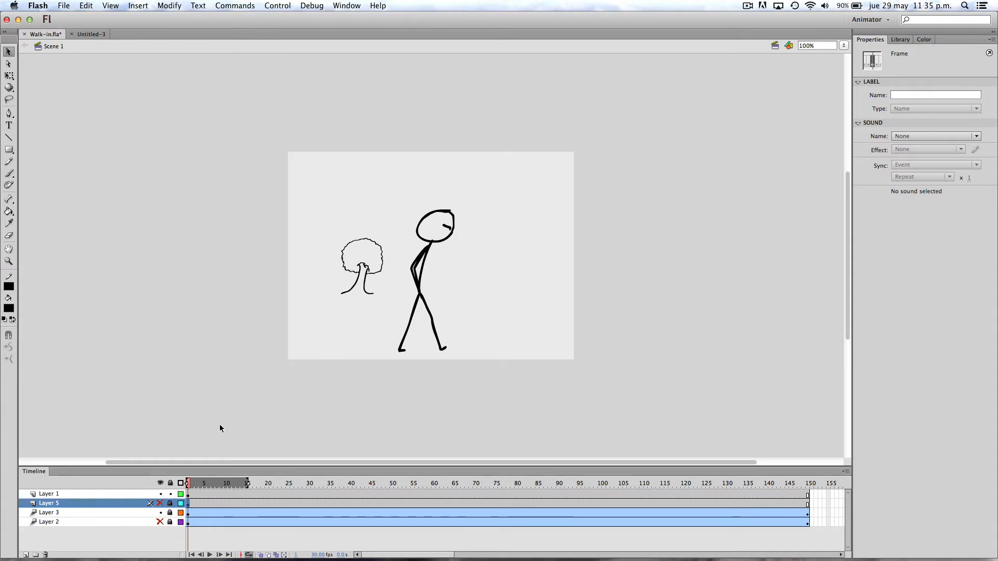
pyautogui.click(160, 522)
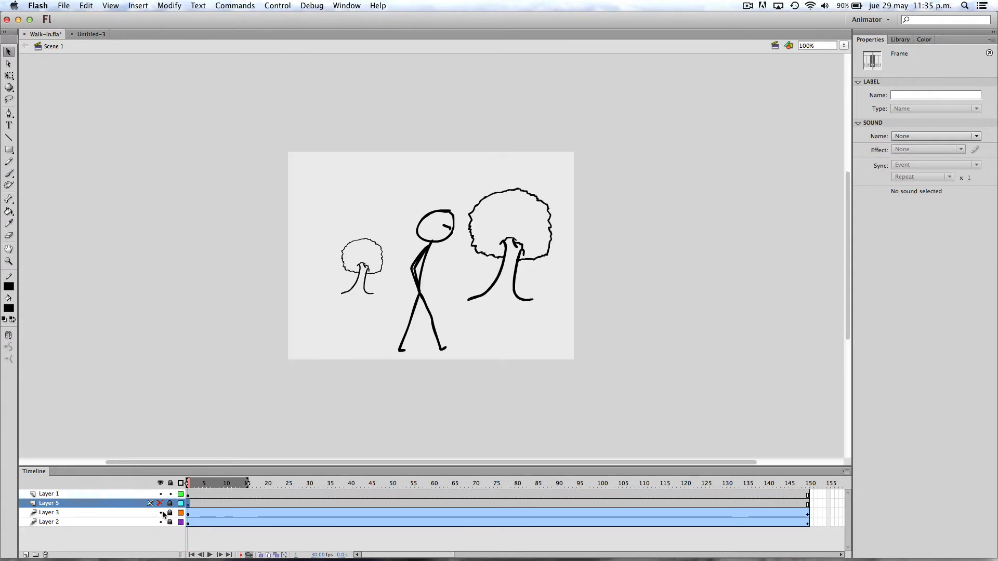
pyautogui.click(160, 494)
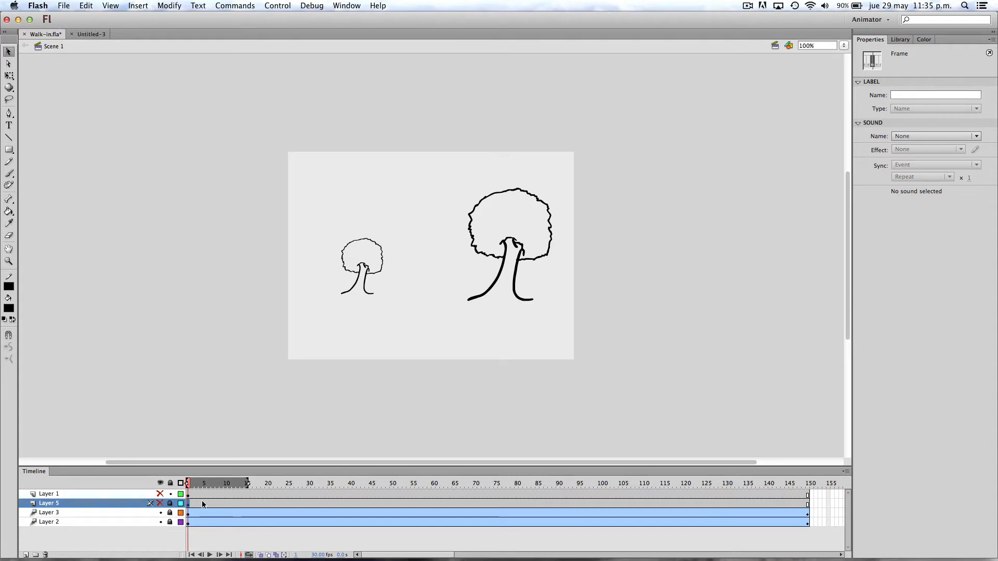
# Turn off looped playback and play the tree animation from frame 1 through frame 150.
pyautogui.press('Return')
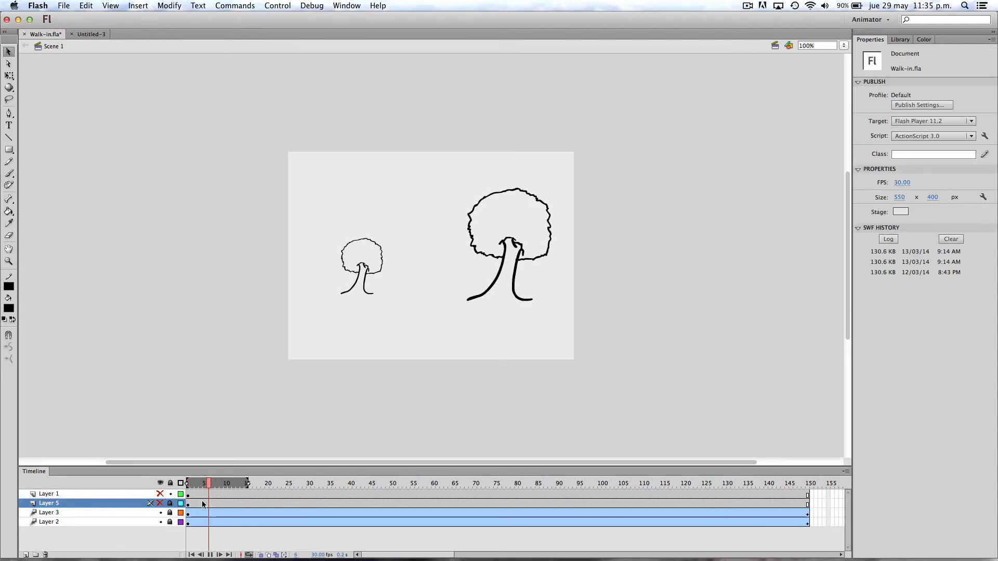
pyautogui.press('Return')
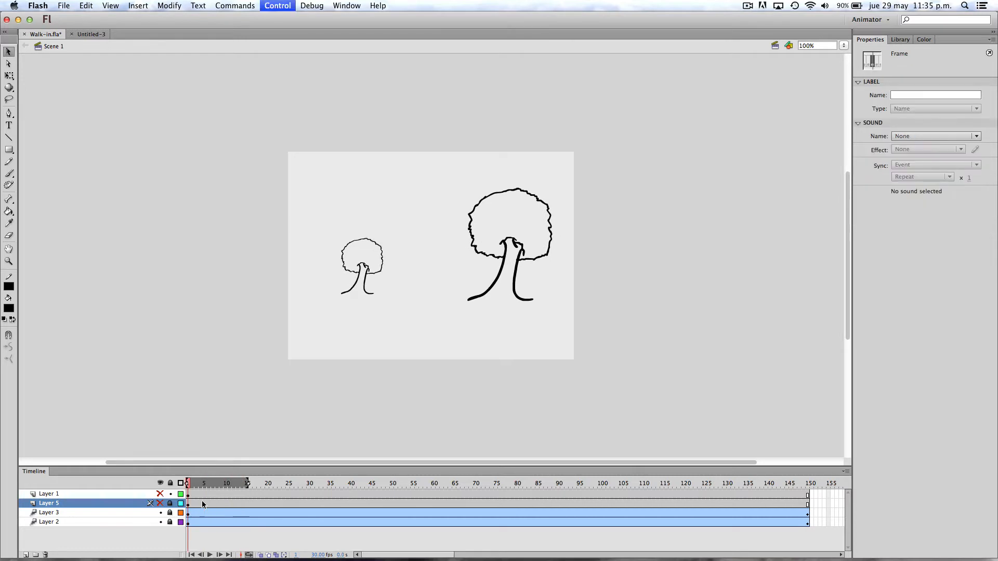
pyautogui.click(249, 555)
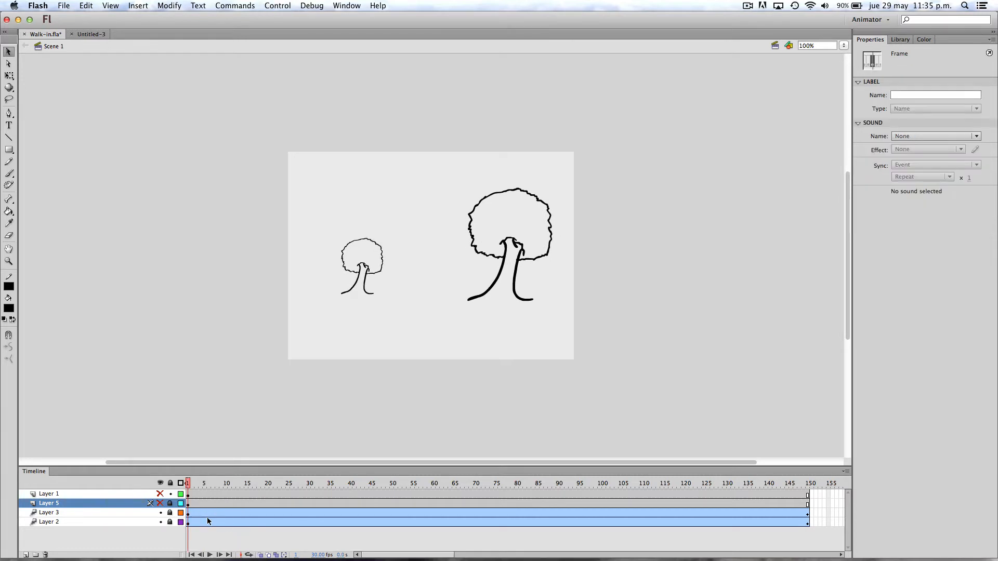
pyautogui.press('Return')
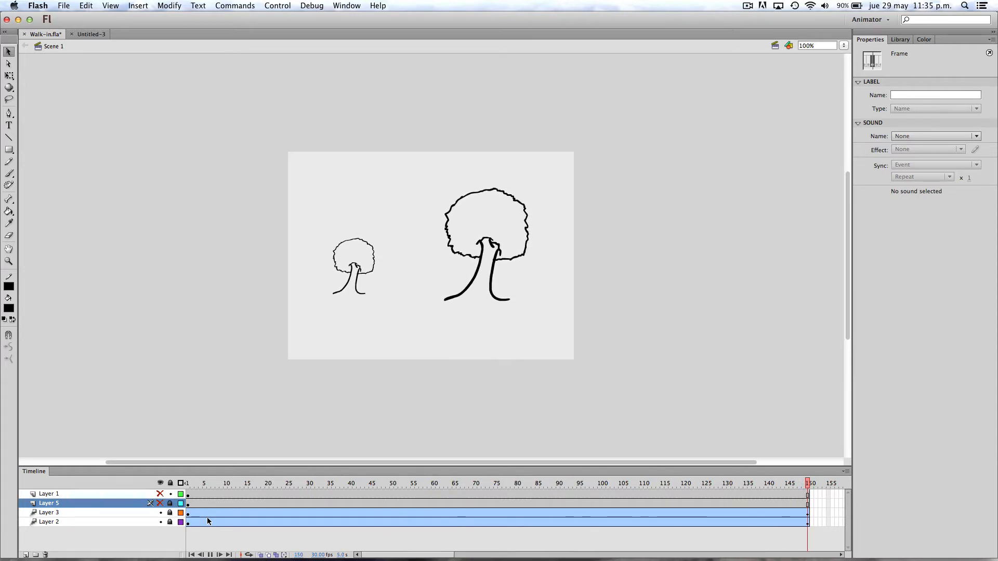
pyautogui.press('Return')
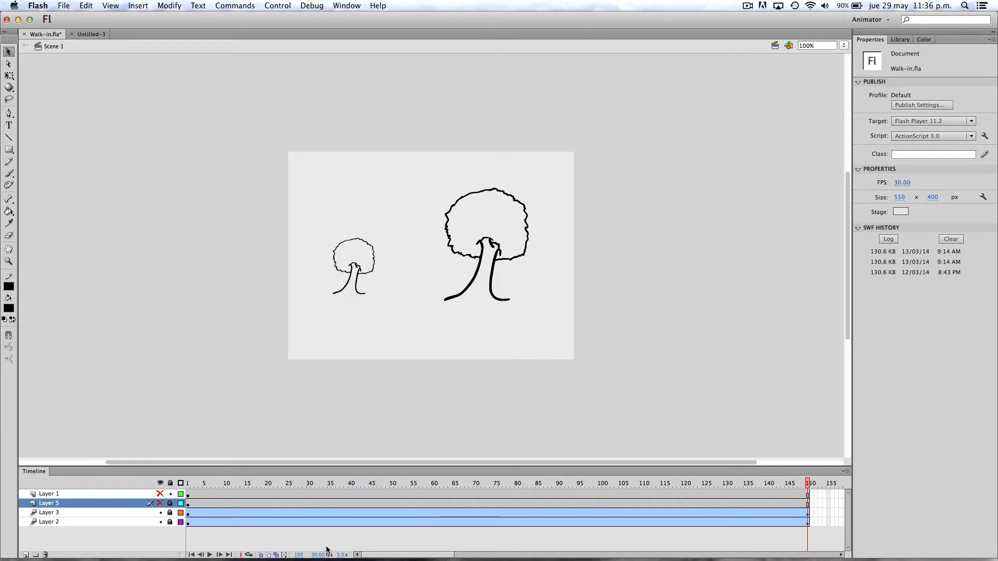
# Switch to the Untitled-3 document and draw a square about 140 by 140 px near the stage's centre with the Rectangle tool.
pyautogui.click(93, 34)
pyautogui.click(9, 149)
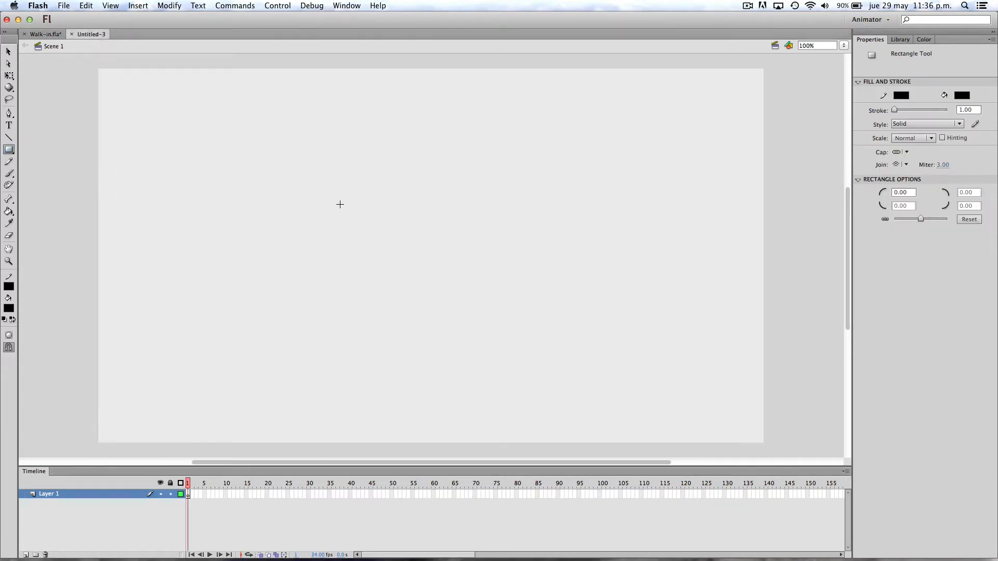
pyautogui.moveTo(321, 198); pyautogui.dragTo(395, 270)
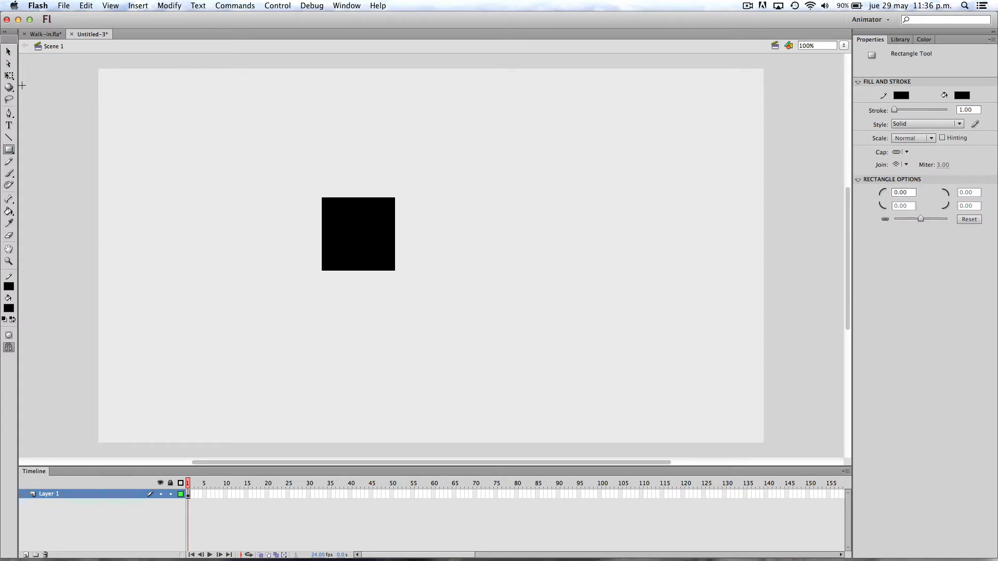
# Change the square's fill colour to white.
pyautogui.click(9, 52)
pyautogui.click(363, 250)
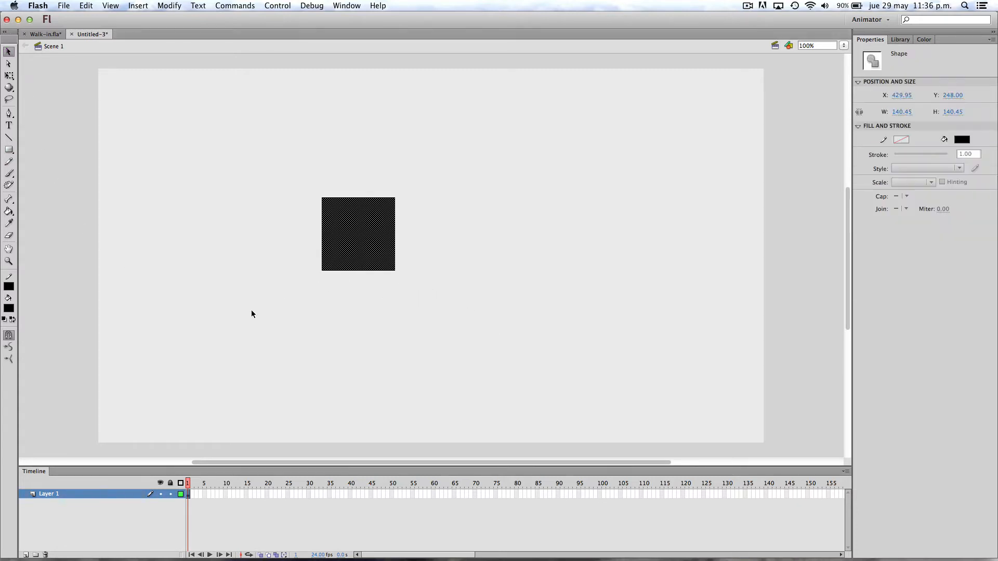
pyautogui.click(9, 309)
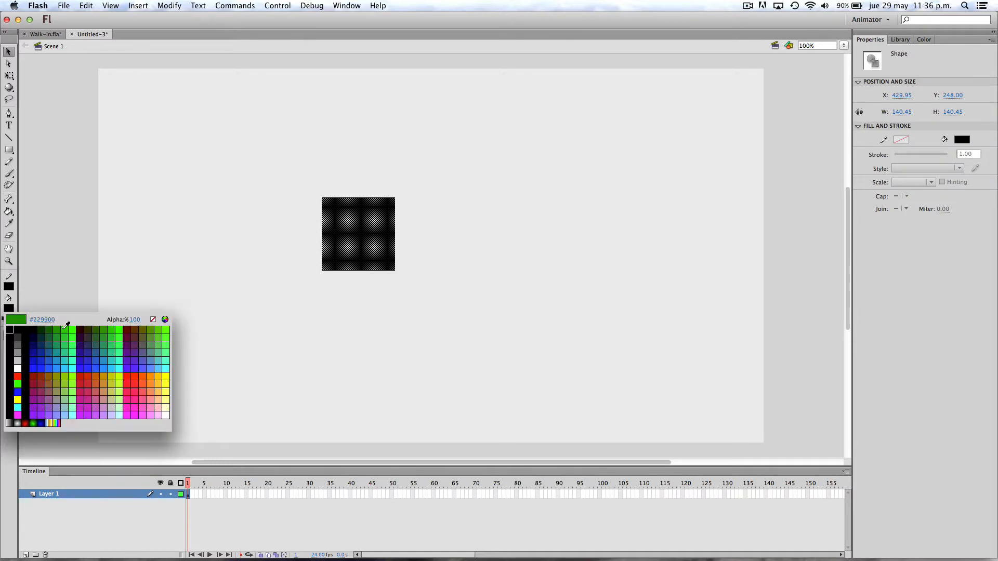
pyautogui.click(22, 366)
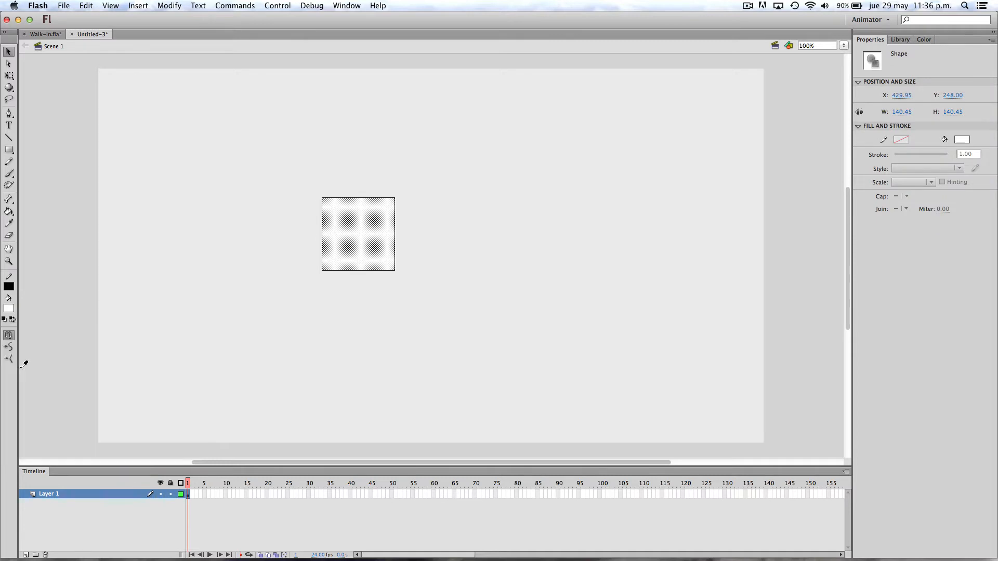
# Select the square's whole outline and thicken its stroke to 12.25.
pyautogui.click(292, 279)
pyautogui.doubleClick(395, 257)
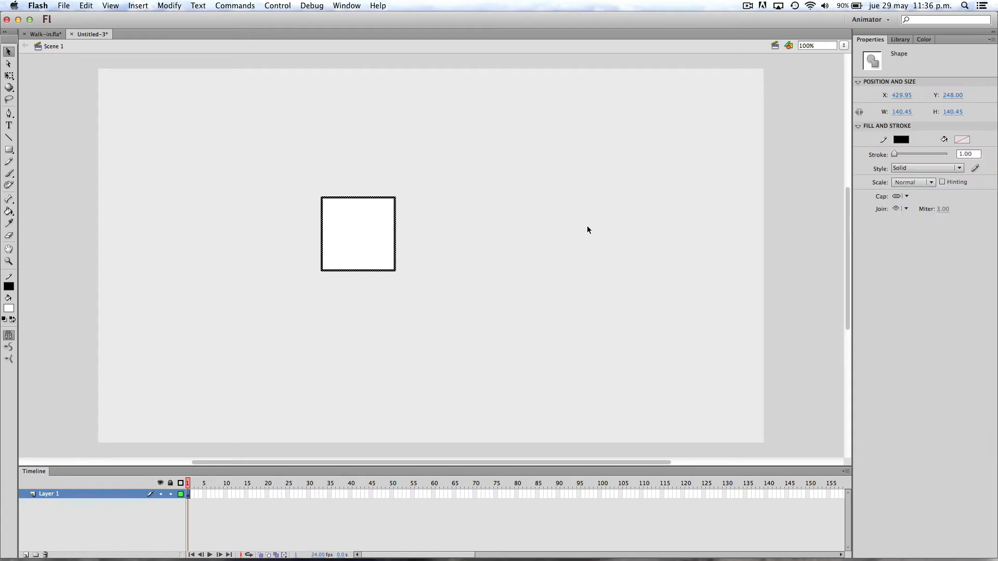
pyautogui.moveTo(895, 155); pyautogui.dragTo(898, 155)
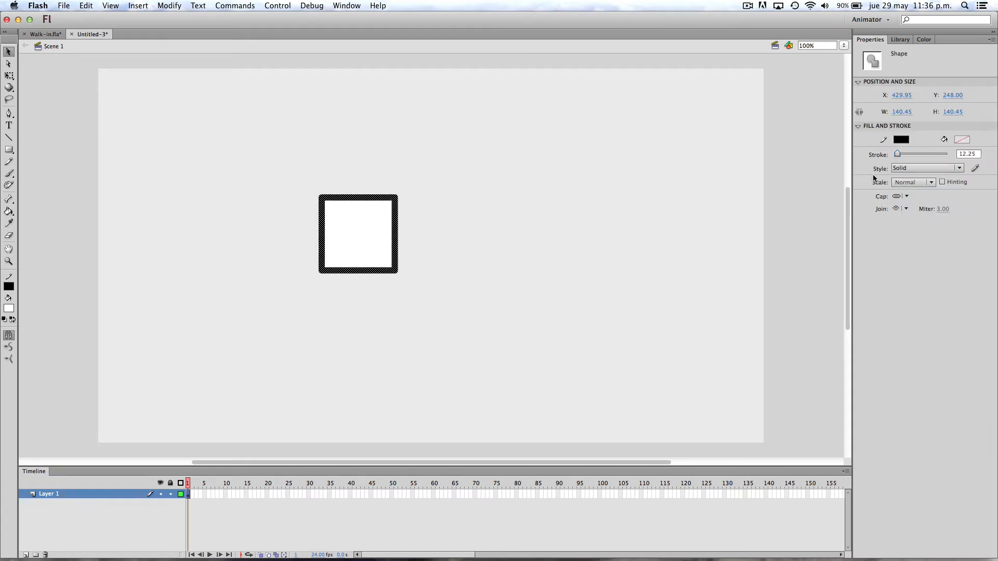
pyautogui.click(618, 260)
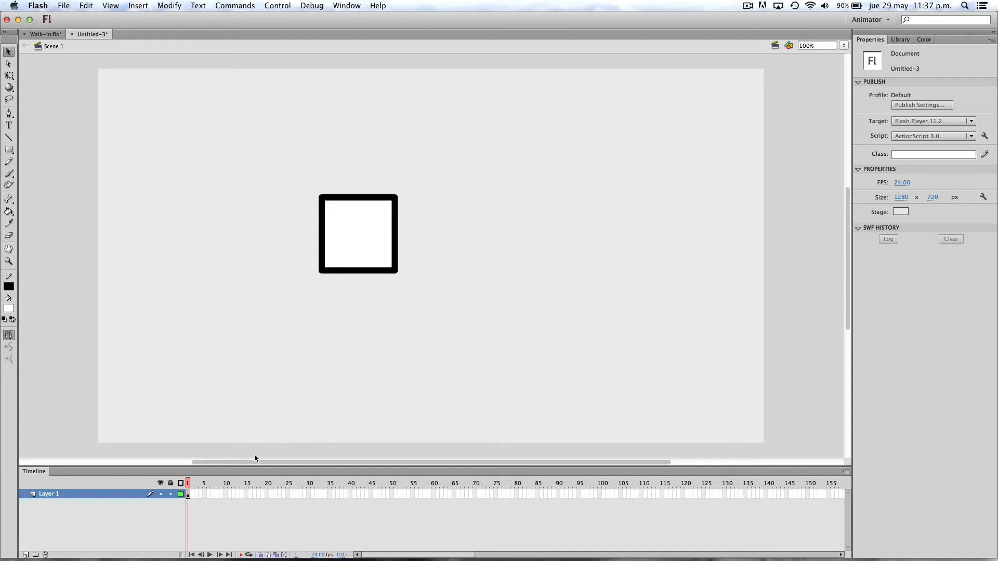
# Extend Layer 1 to frame 45 and create a motion tween on it, accepting conversion of the square to a symbol.
pyautogui.click(188, 494)
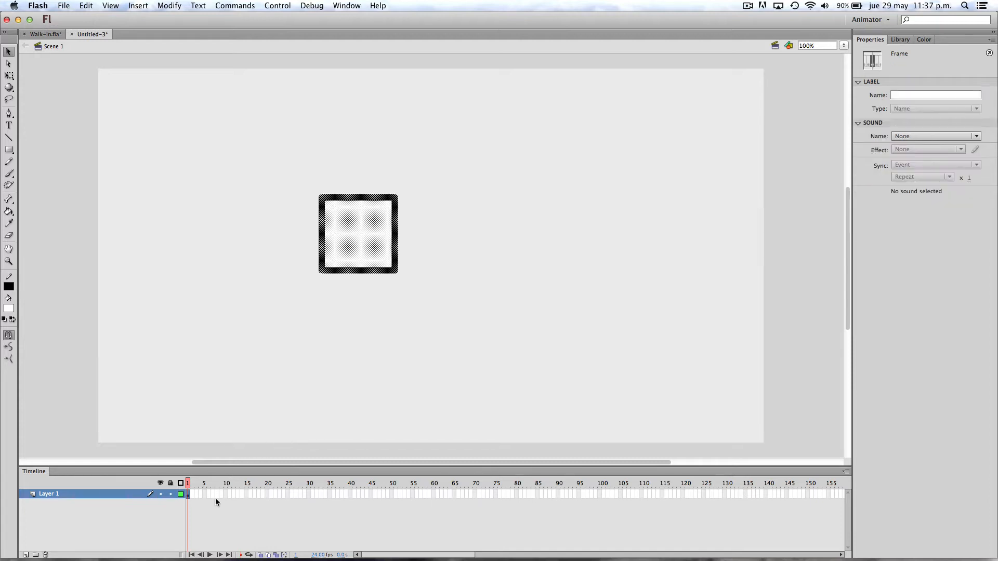
pyautogui.click(371, 495)
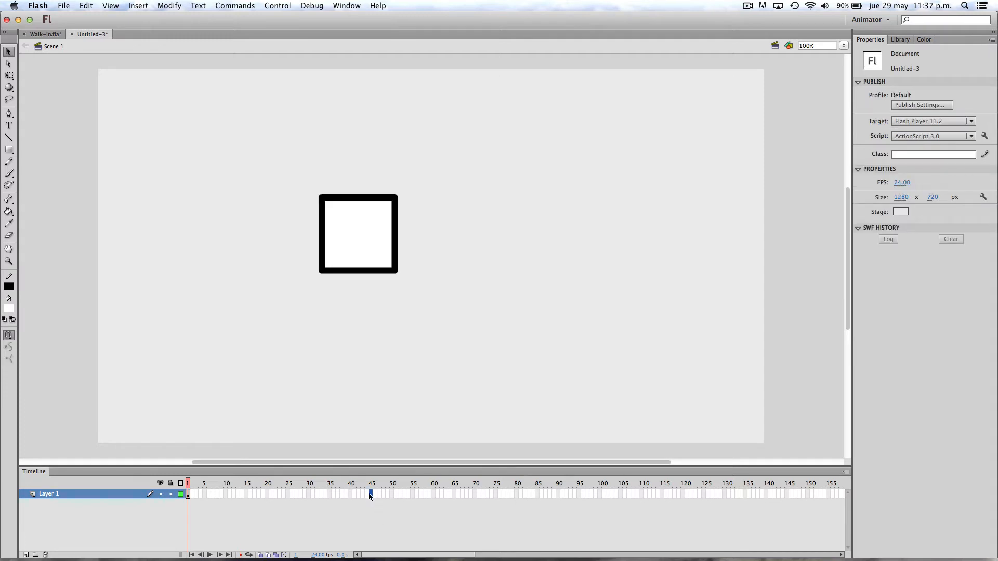
pyautogui.rightClick(370, 494)
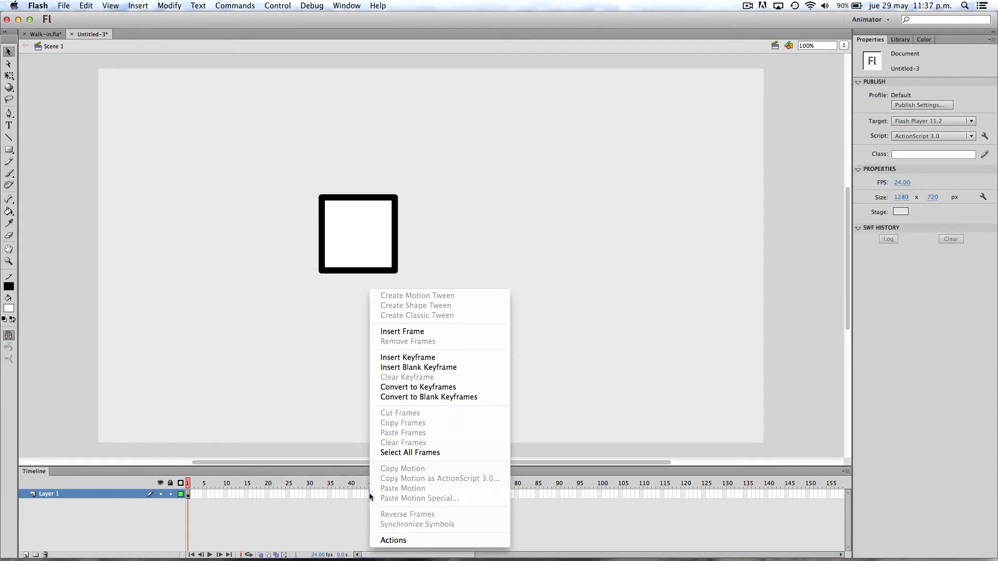
pyautogui.click(427, 332)
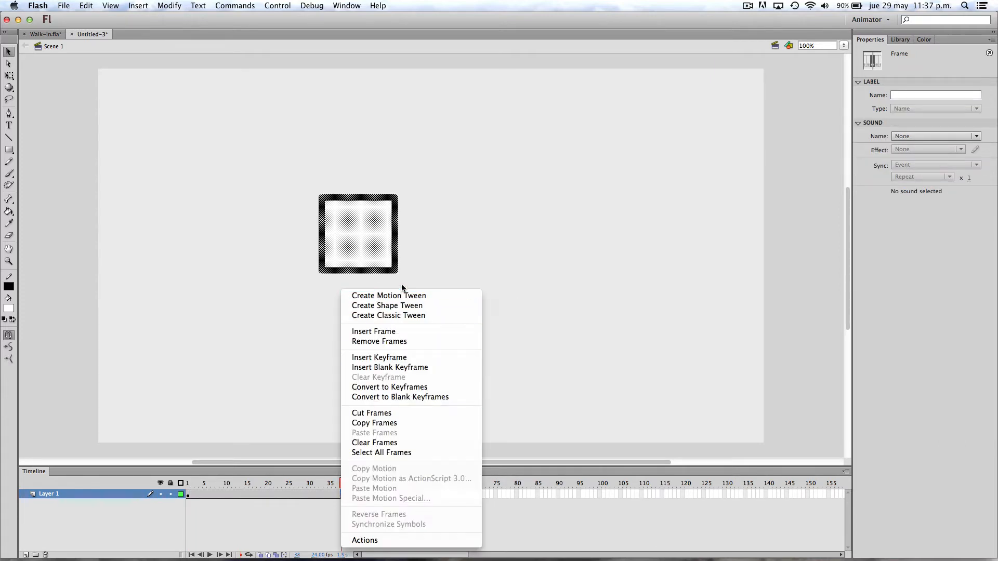
pyautogui.click(394, 296)
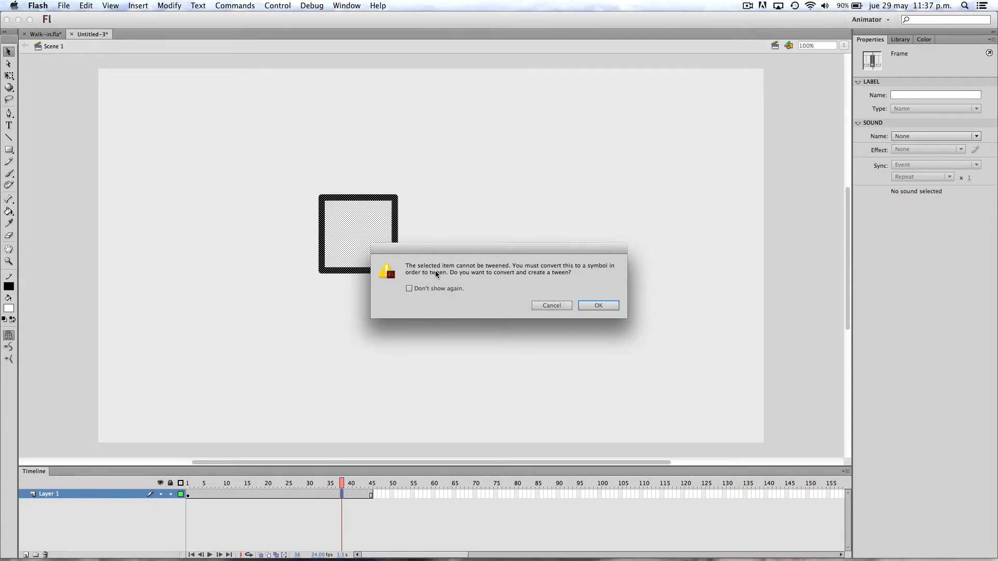
pyautogui.click(587, 305)
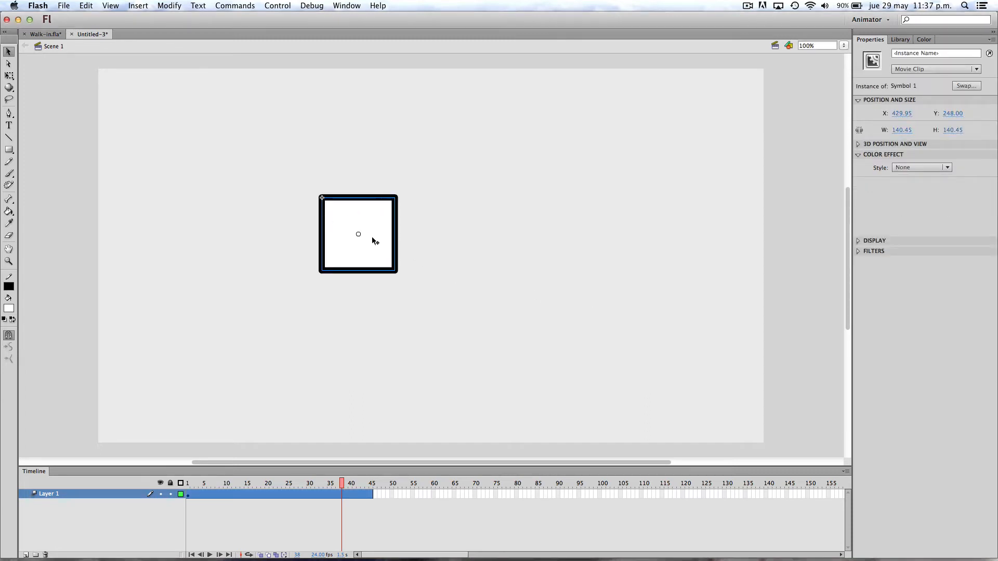
# Try moving the square to about X 613, Y 273 at frame 38, and undo the move.
pyautogui.moveTo(374, 229); pyautogui.dragTo(462, 247)
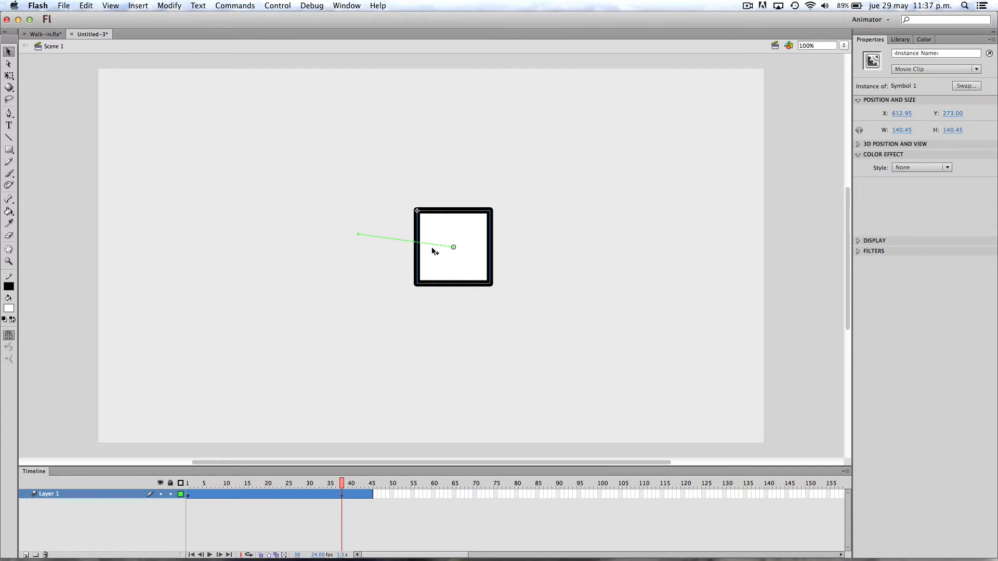
pyautogui.press('super+z')
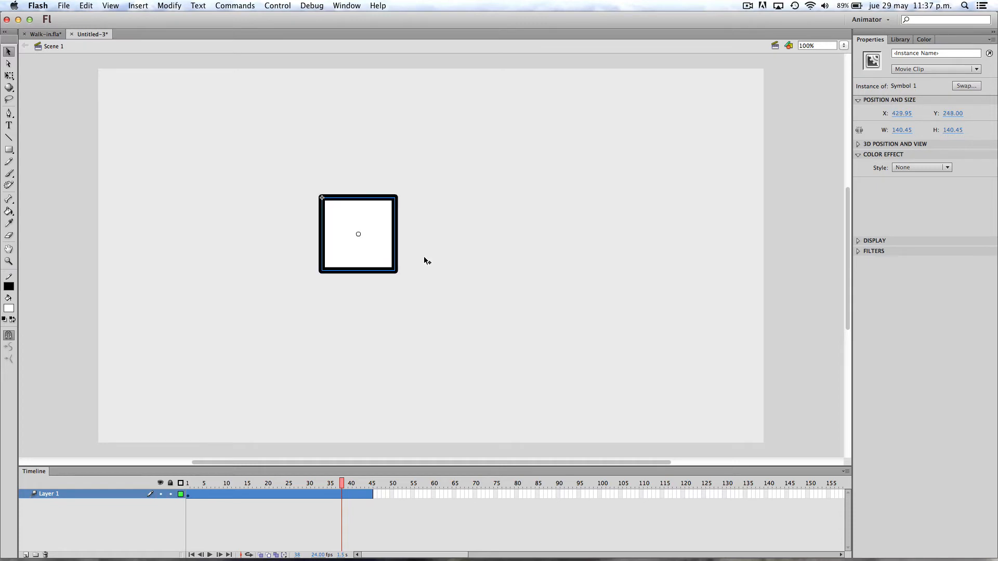
# Try moving the square to about X 732, Y 283 at frame 45, play the tween, and undo the move.
pyautogui.click(372, 494)
pyautogui.click(339, 498)
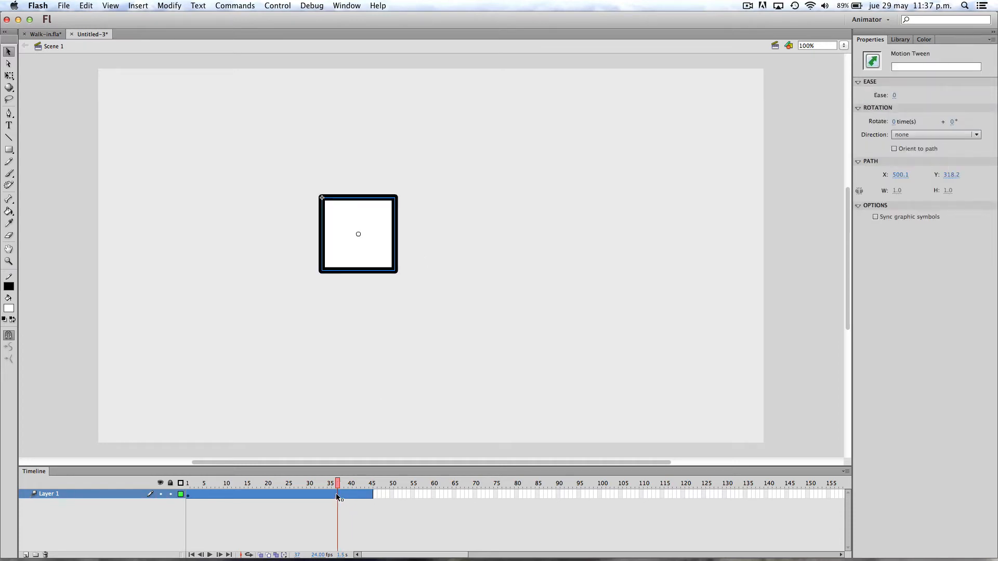
pyautogui.click(268, 497)
pyautogui.click(306, 499)
pyautogui.click(351, 497)
pyautogui.click(372, 495)
pyautogui.click(370, 493)
pyautogui.moveTo(374, 254); pyautogui.dragTo(530, 279)
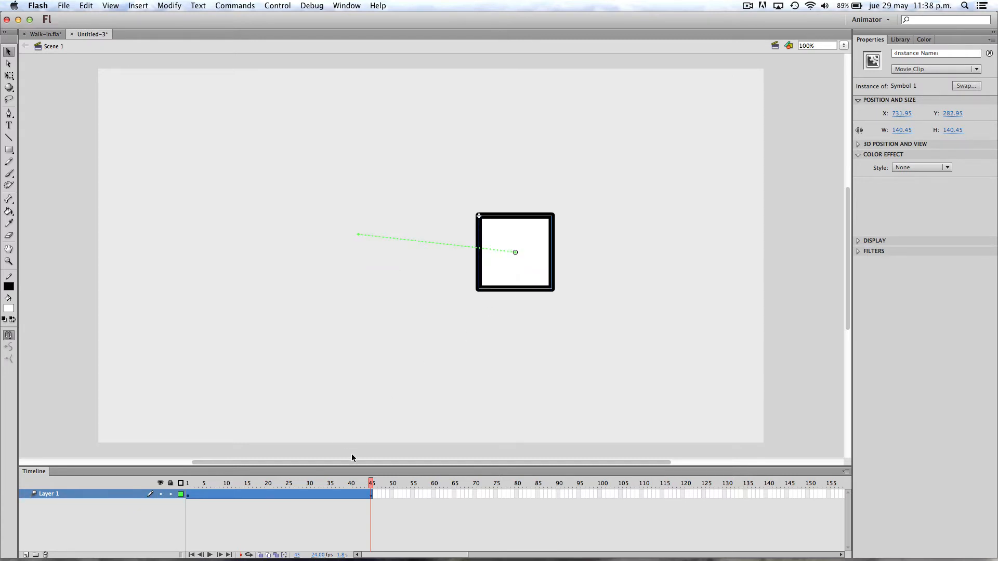
pyautogui.press('Return')
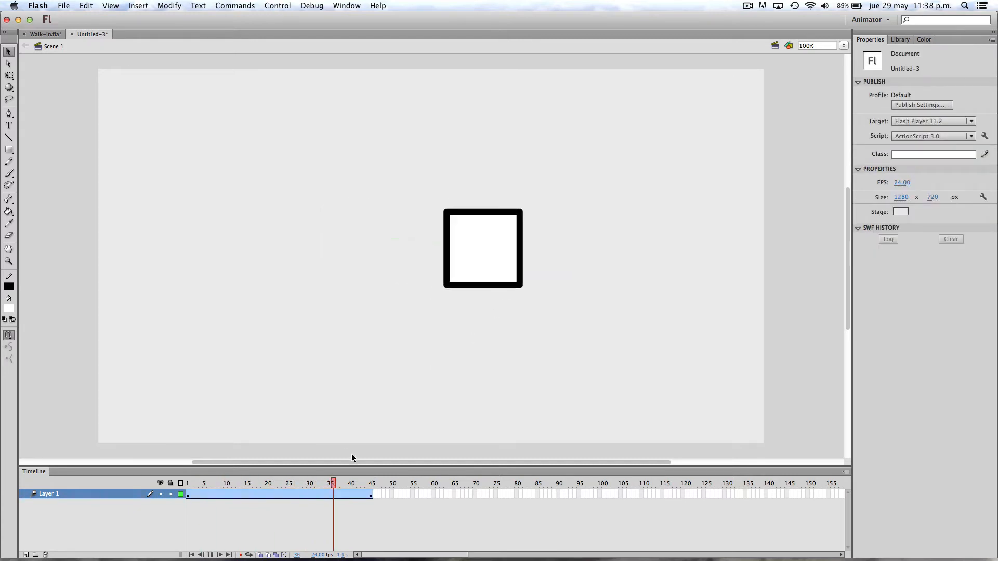
pyautogui.press('super+z')
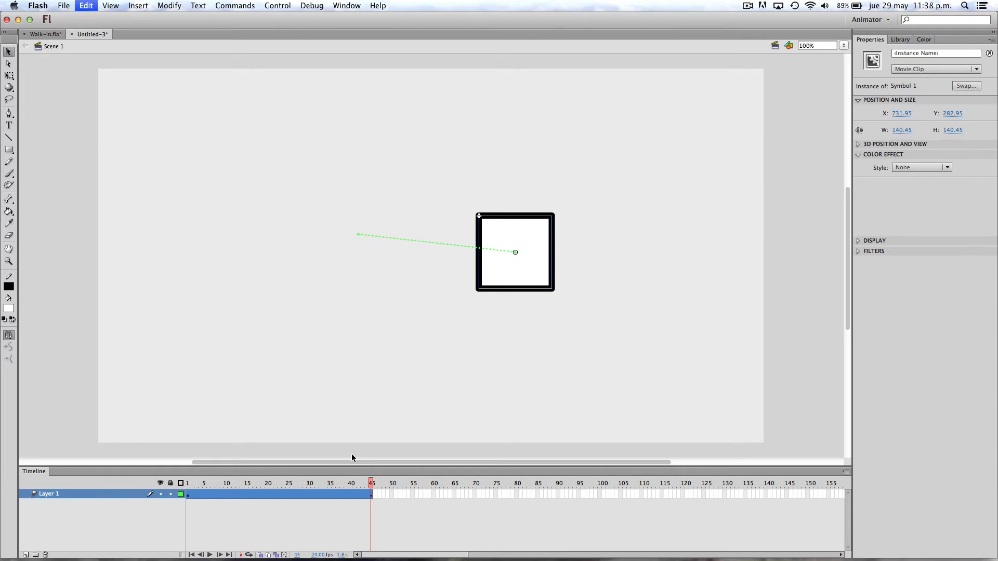
pyautogui.press('super+z')
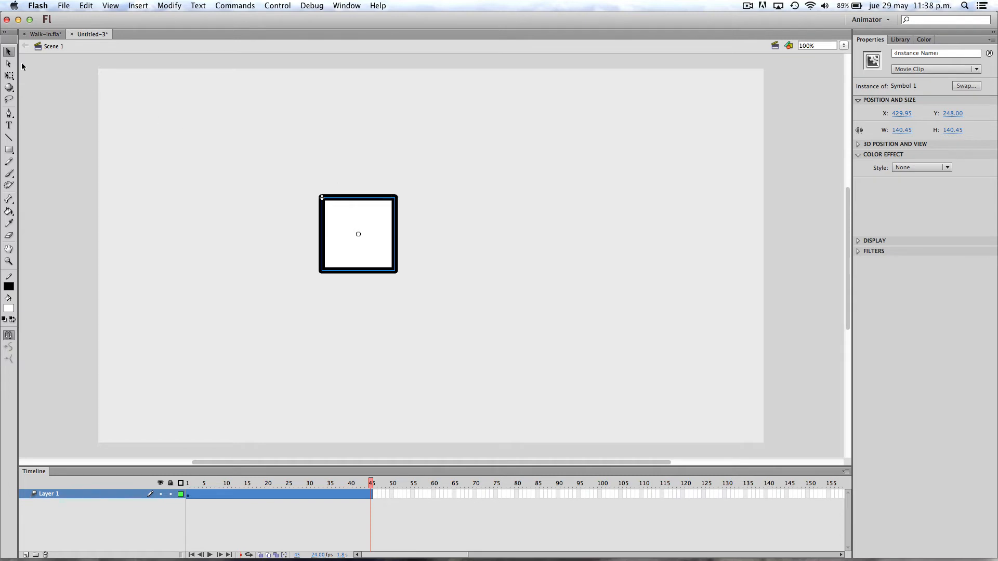
# At frame 45, rotate the square about 65° clockwise and move it to about X 434, Y 259, previewing the tween.
pyautogui.click(9, 77)
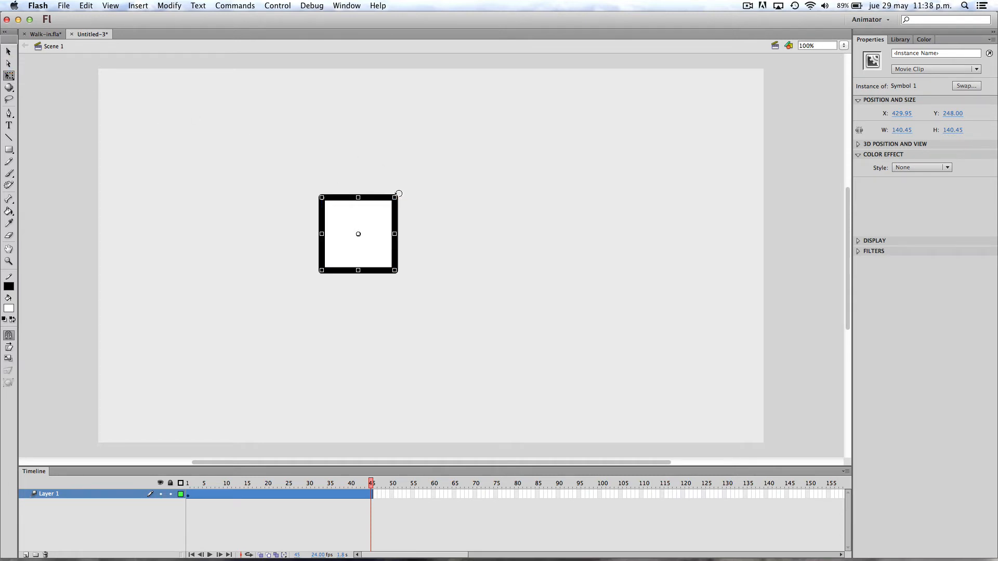
pyautogui.moveTo(398, 192); pyautogui.dragTo(422, 247)
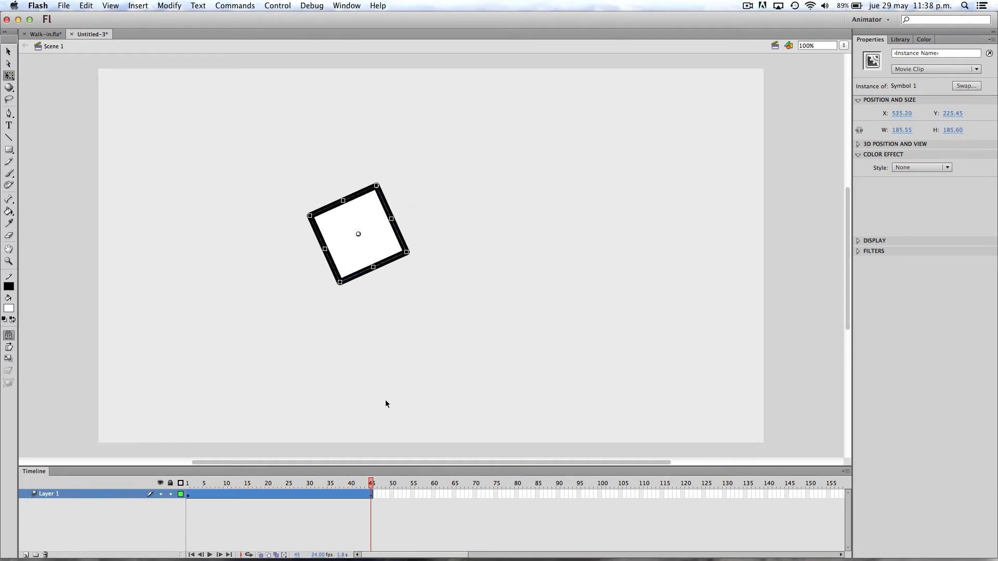
pyautogui.press('Return')
pyautogui.moveTo(337, 224); pyautogui.dragTo(302, 262)
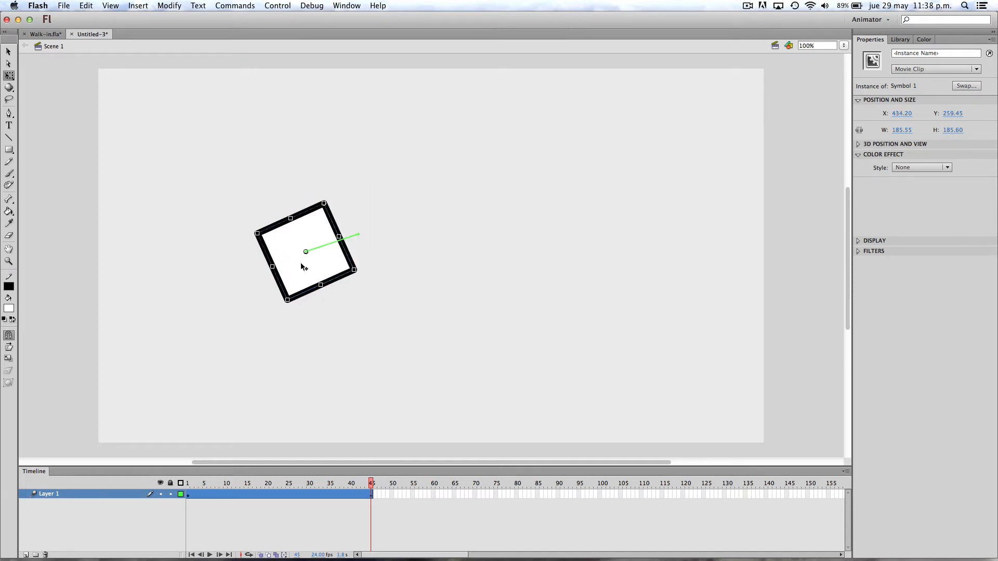
pyautogui.press('Return')
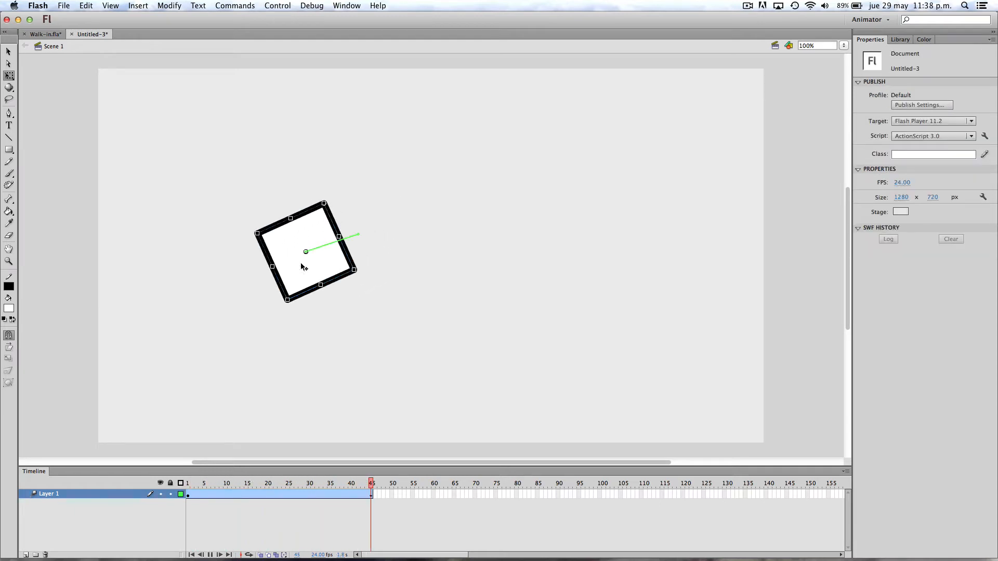
pyautogui.press('Return')
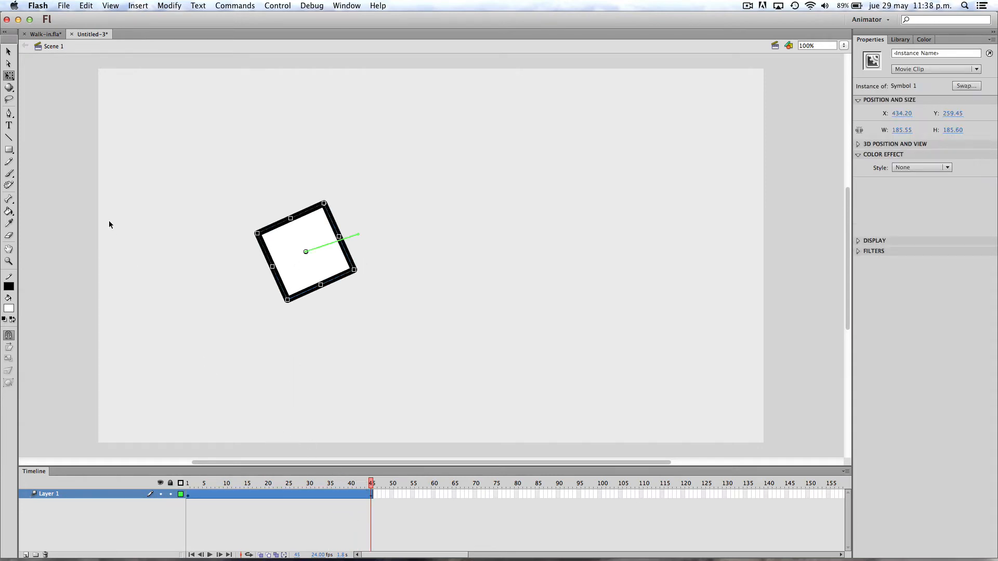
pyautogui.click(41, 35)
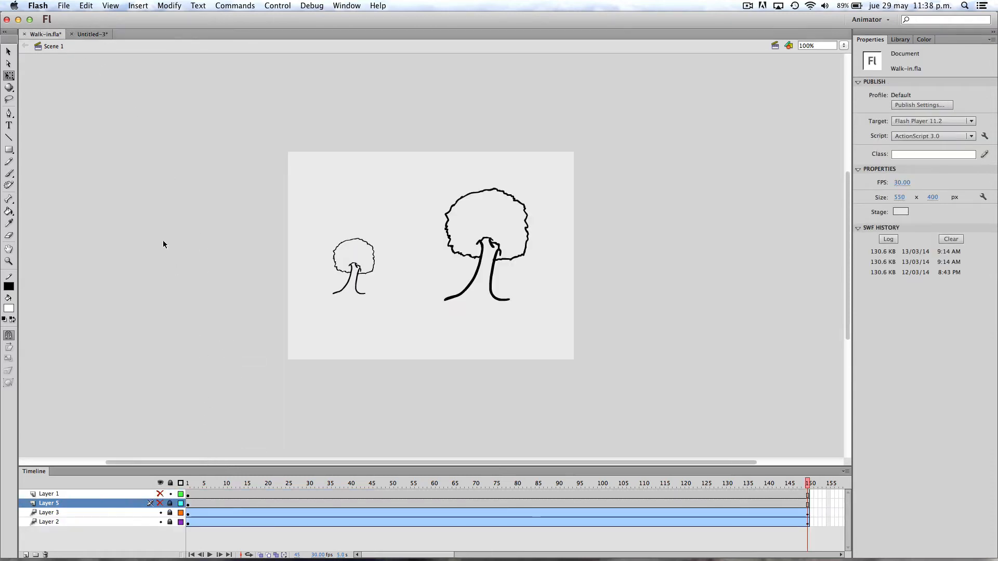
pyautogui.click(83, 35)
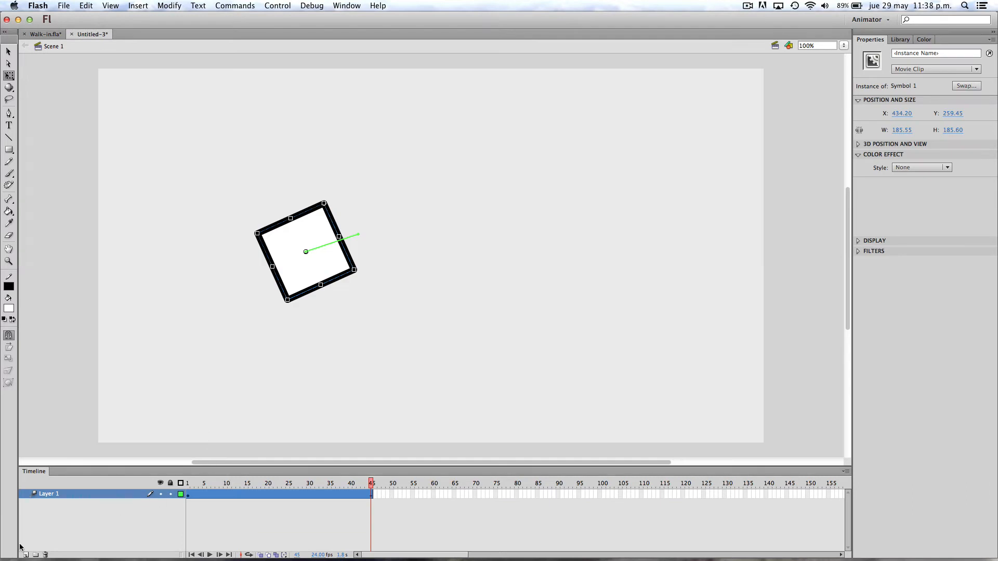
pyautogui.click(48, 555)
pyautogui.click(26, 555)
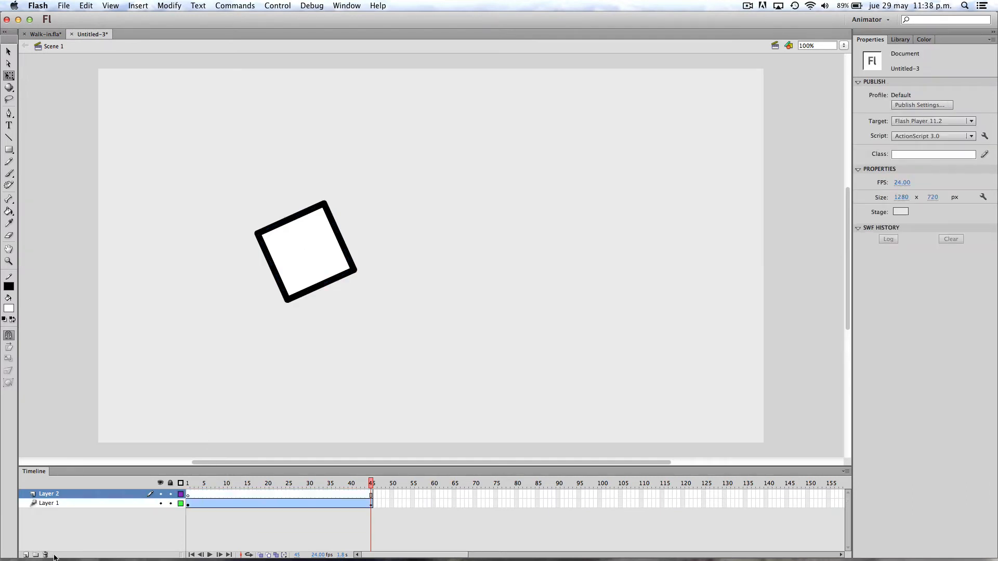
pyautogui.click(46, 555)
# Delete the square from the stage and remove the motion tween from Layer 1.
pyautogui.click(199, 494)
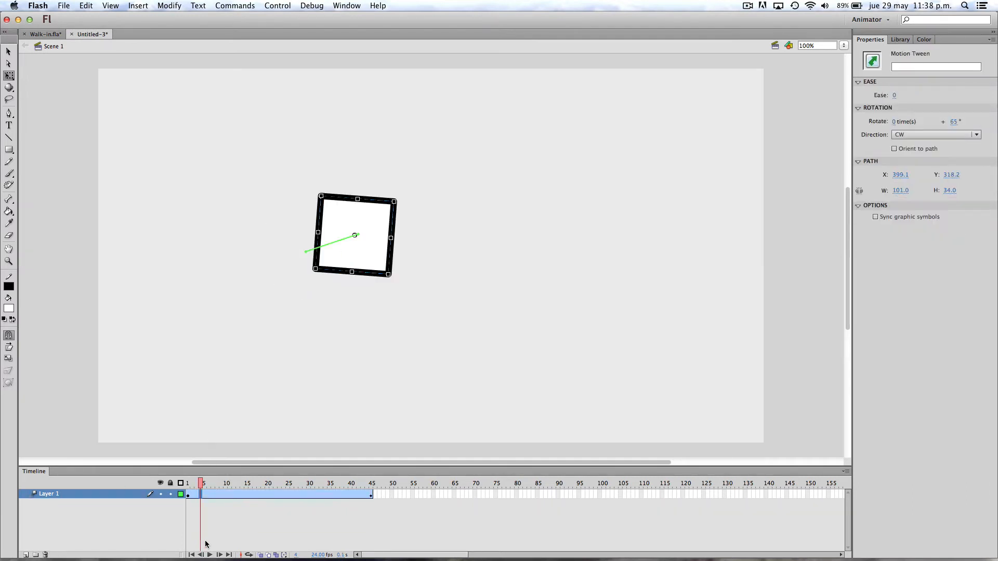
pyautogui.rightClick(353, 243)
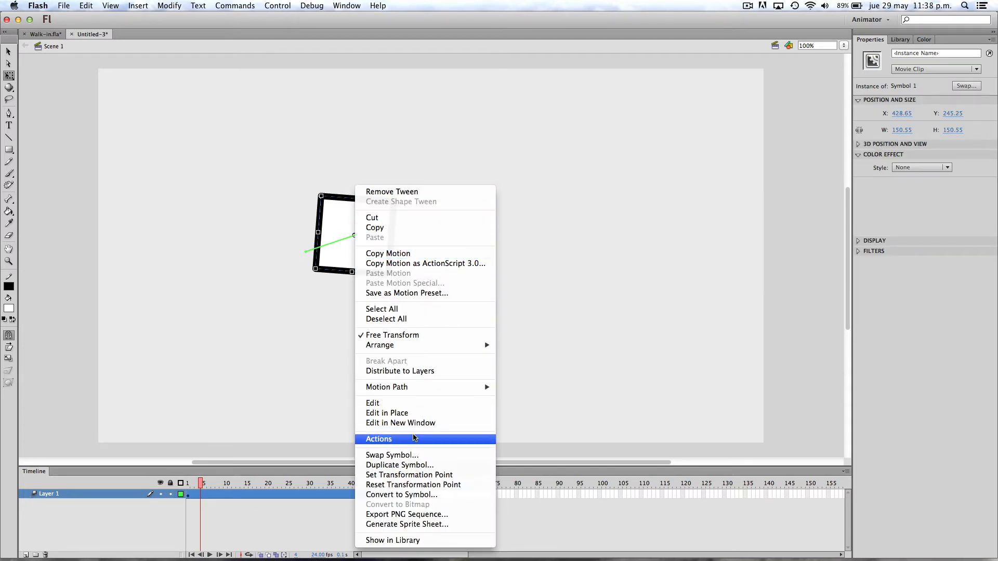
pyautogui.click(303, 406)
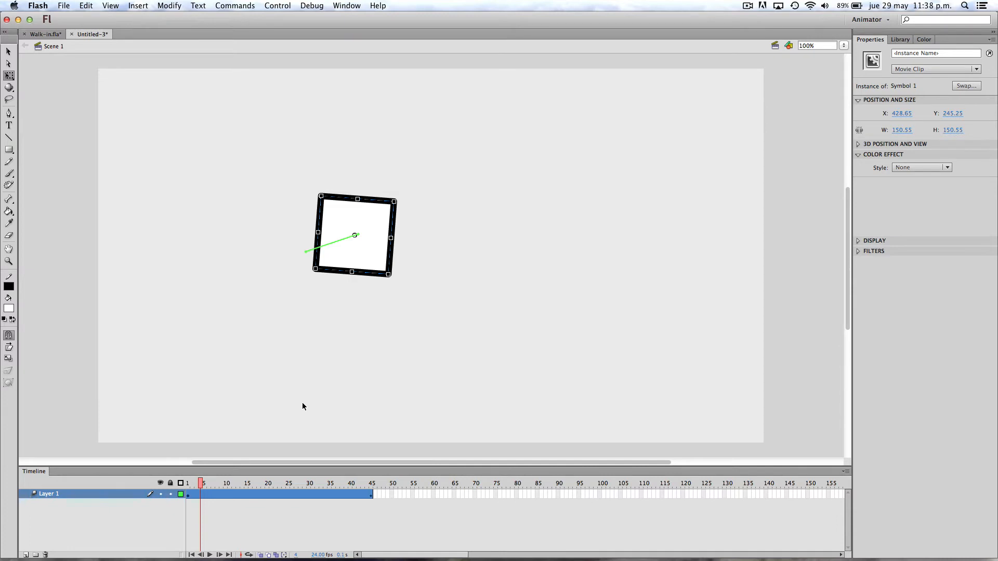
pyautogui.press('Delete')
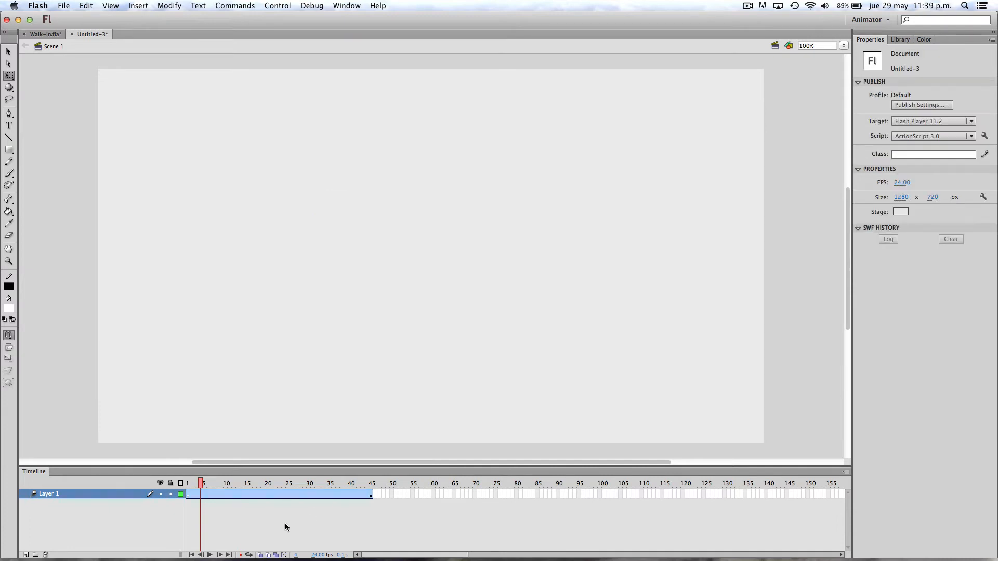
pyautogui.rightClick(229, 493)
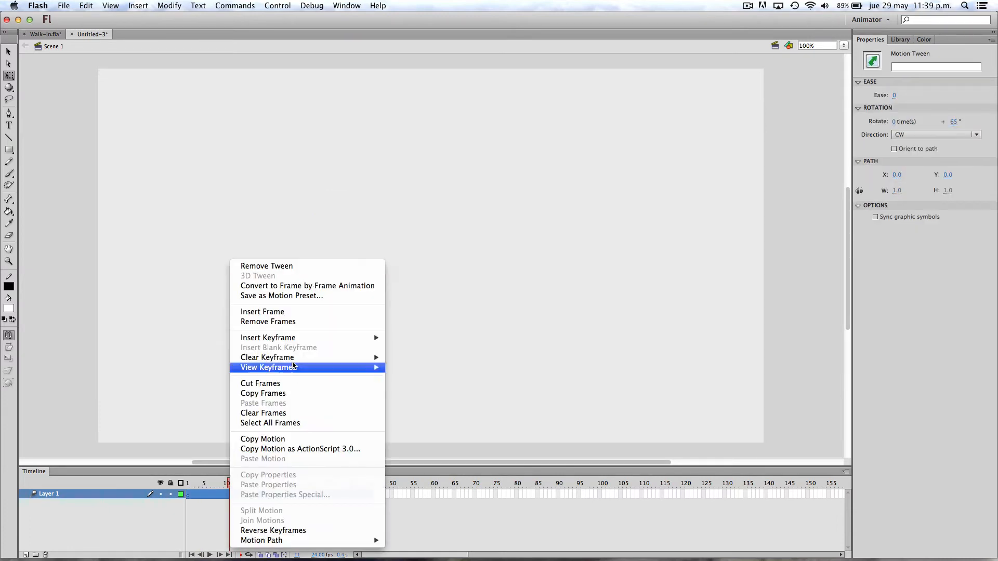
pyautogui.click(298, 267)
pyautogui.click(272, 520)
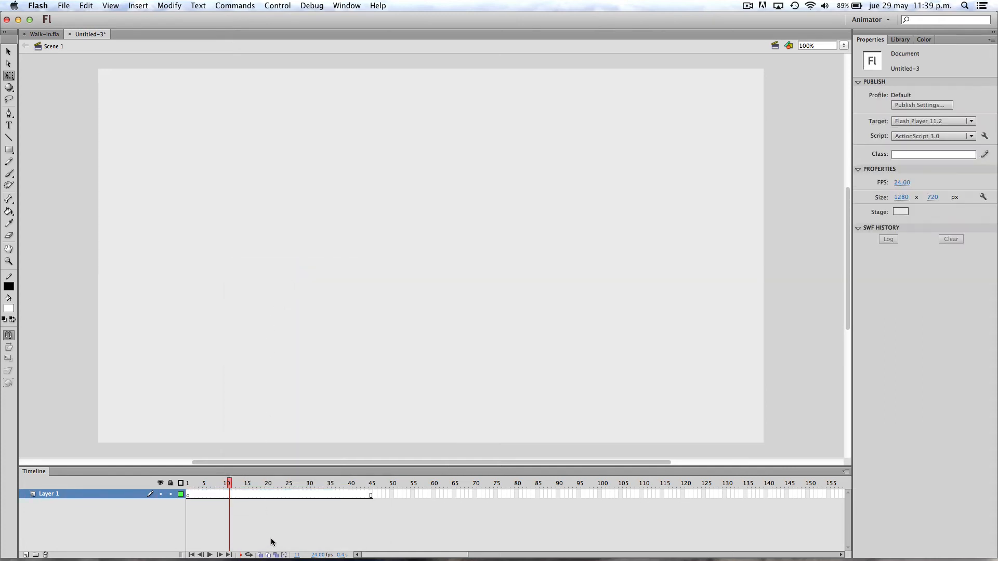
# On frame 1, paint a diagonal zigzag scribble across the stage using the Brush tool with a large brush size and dark grey fill.
pyautogui.click(189, 493)
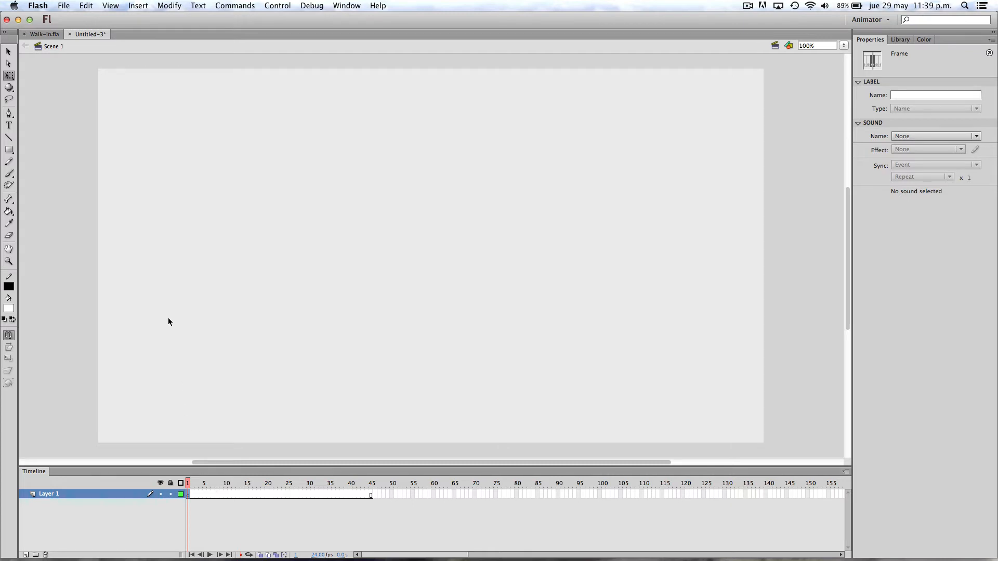
pyautogui.click(119, 255)
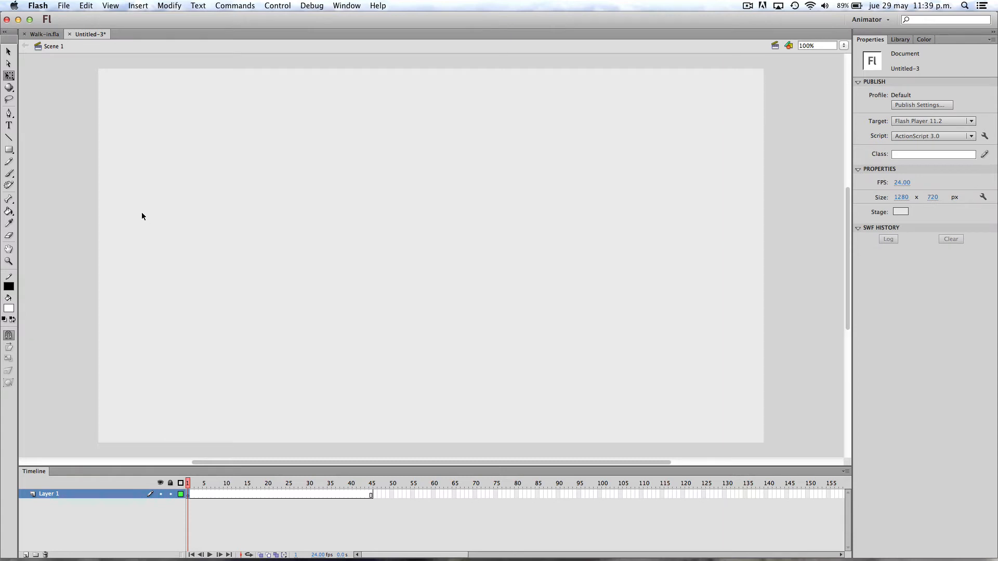
pyautogui.click(11, 164)
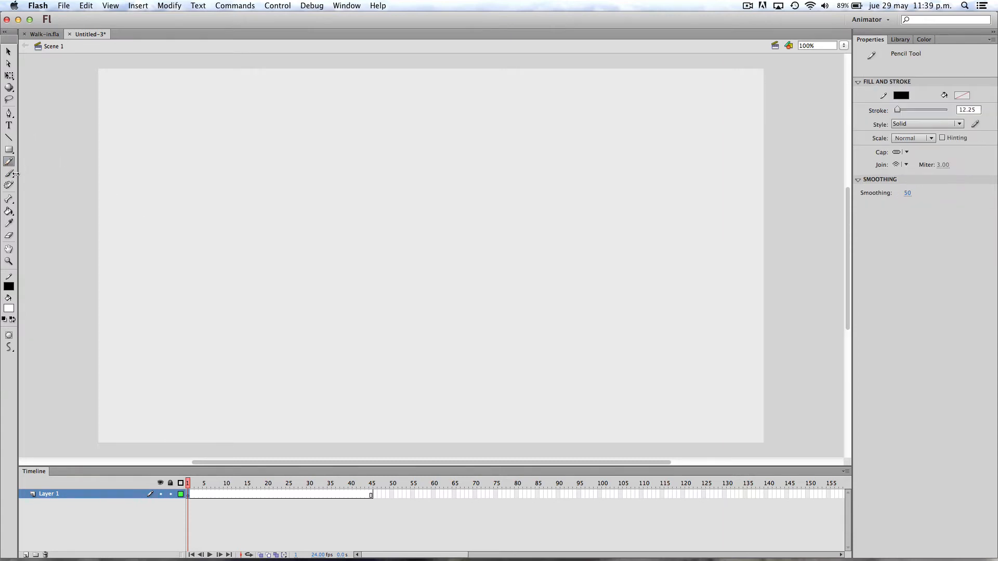
pyautogui.moveTo(11, 174); pyautogui.dragTo(40, 175)
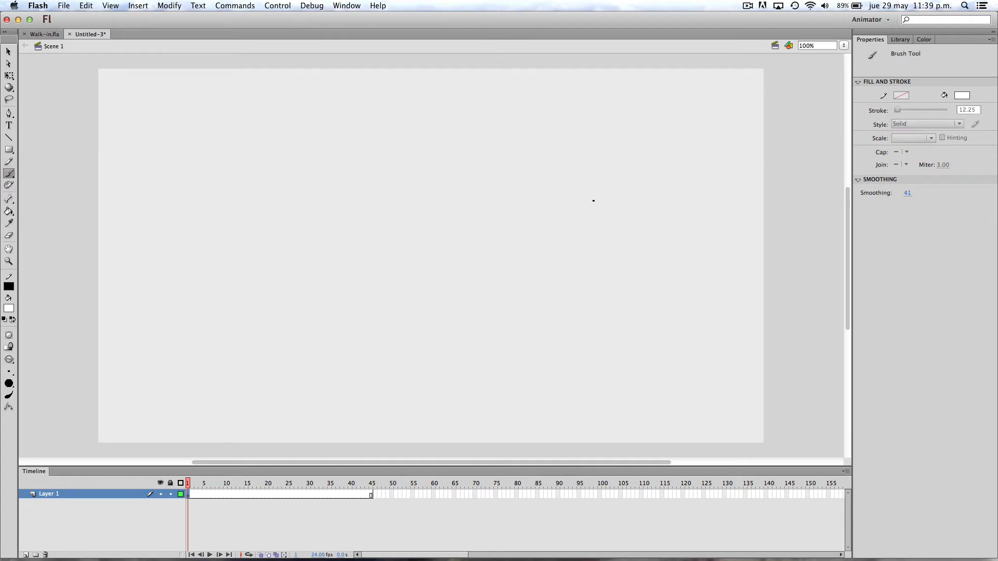
pyautogui.click(9, 371)
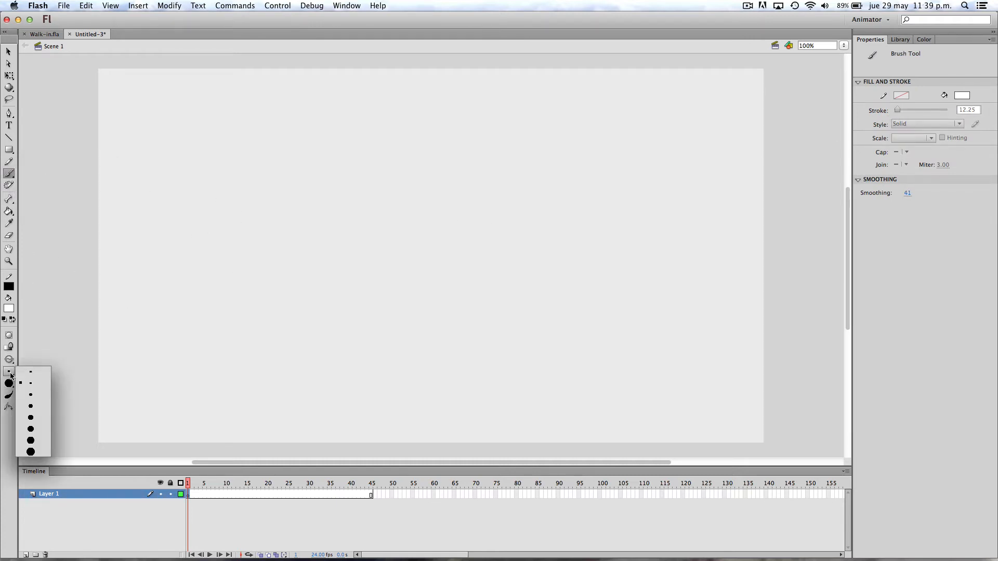
pyautogui.click(34, 444)
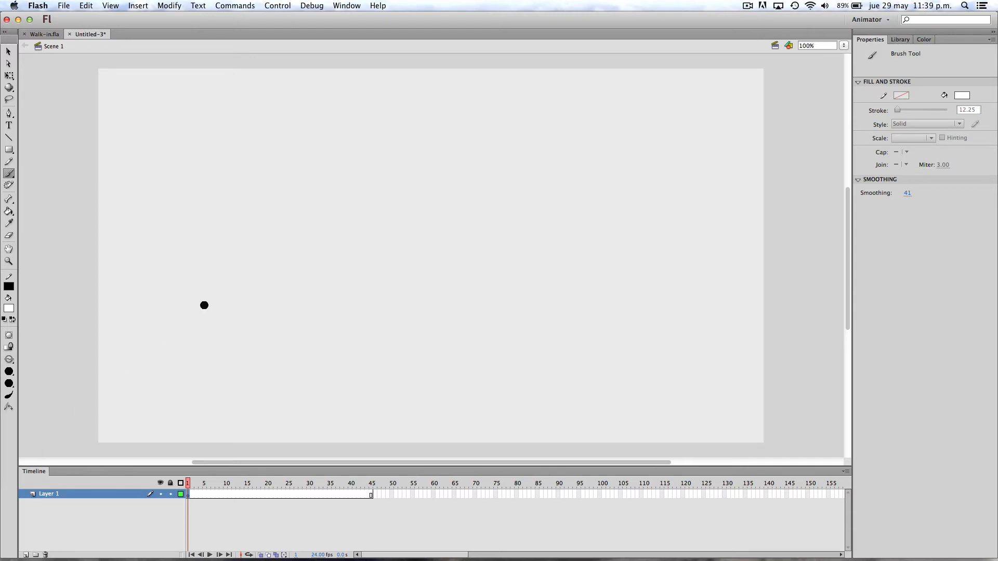
pyautogui.click(9, 309)
pyautogui.click(18, 338)
pyautogui.moveTo(310, 192)
pyautogui.mouseDown()
pyautogui.moveTo(298, 200)
pyautogui.moveTo(356, 208)
pyautogui.moveTo(376, 249)
pyautogui.moveTo(452, 283)
pyautogui.moveTo(664, 219)
pyautogui.moveTo(483, 247)
pyautogui.moveTo(400, 223)
pyautogui.moveTo(391, 210)
pyautogui.moveTo(329, 218)
pyautogui.mouseUp()
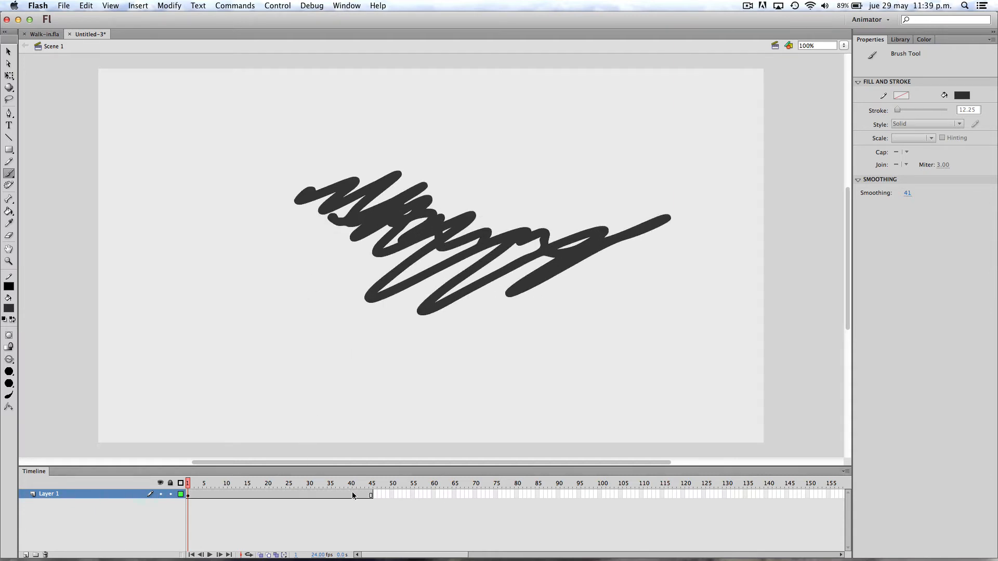
# Insert a keyframe at frame 45 of Layer 1.
pyautogui.click(371, 494)
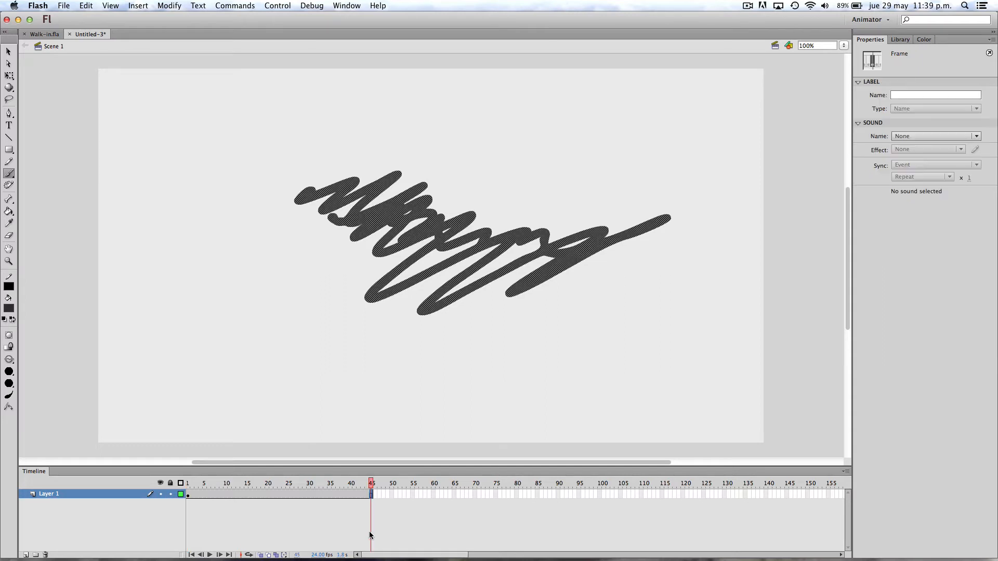
pyautogui.rightClick(372, 494)
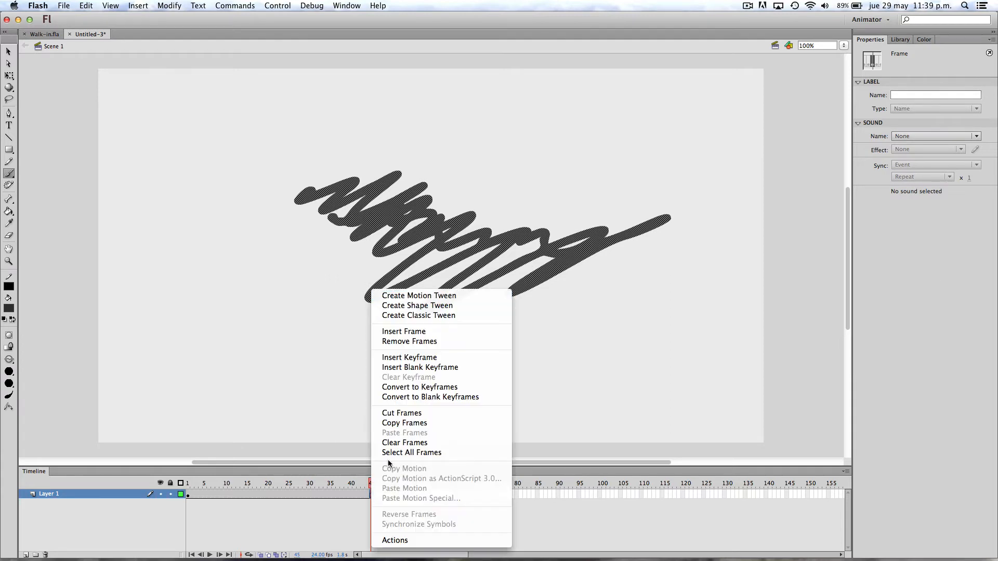
pyautogui.click(419, 359)
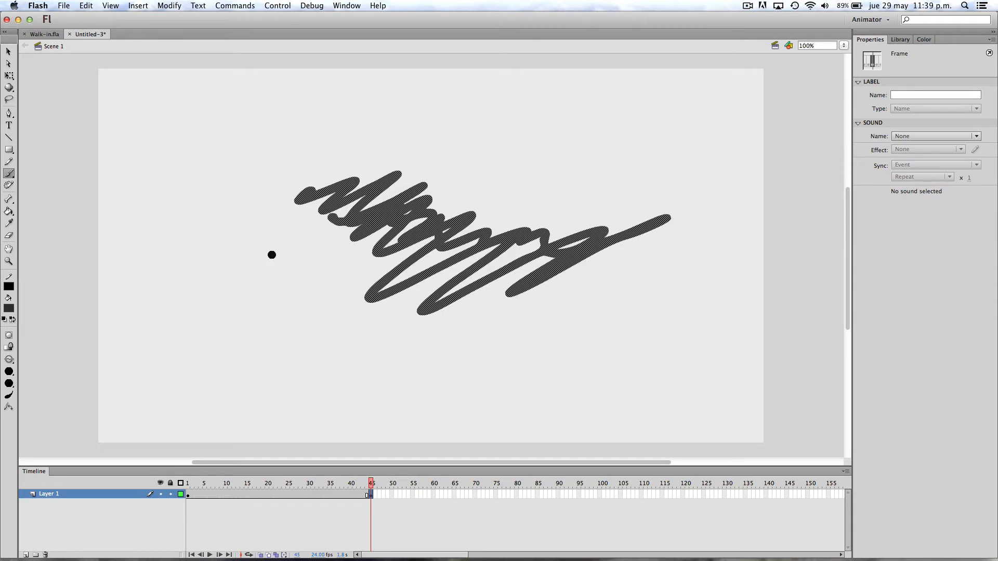
pyautogui.click(142, 6)
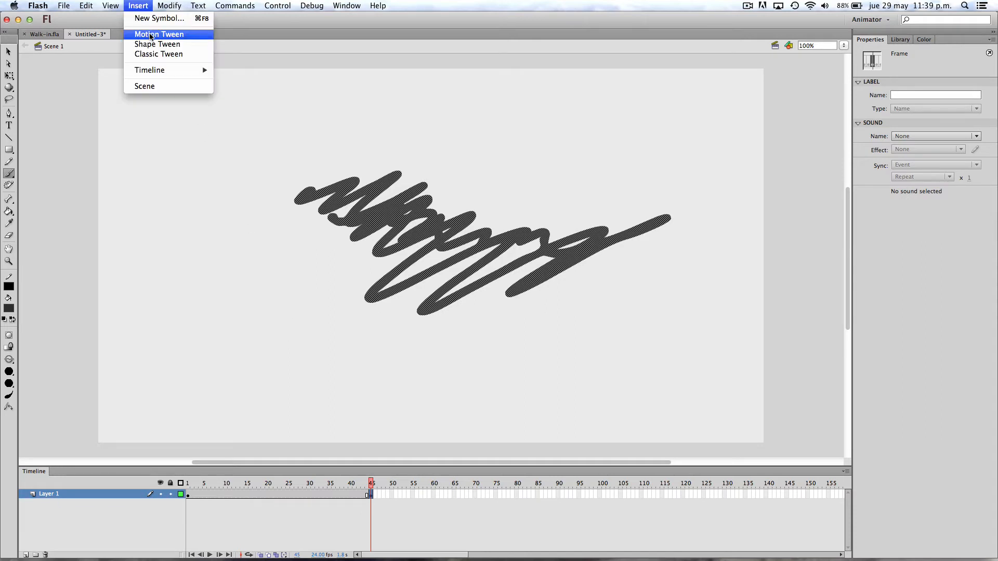
pyautogui.click(154, 145)
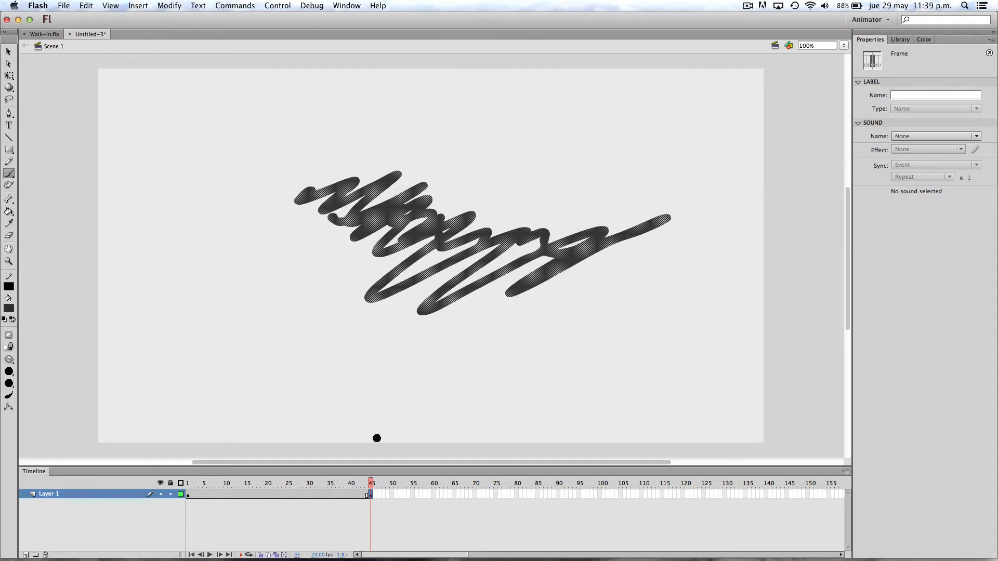
pyautogui.rightClick(370, 496)
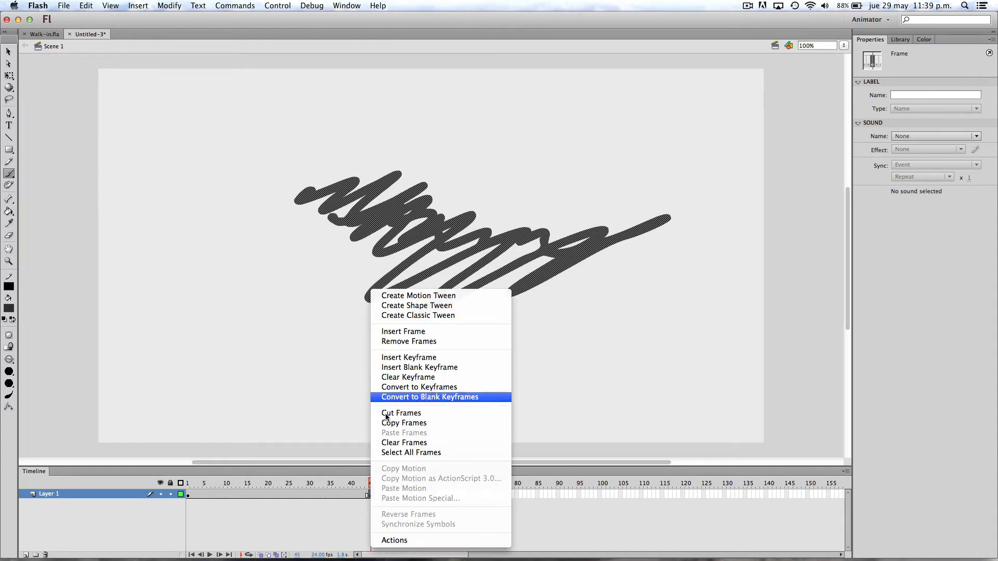
pyautogui.click(362, 509)
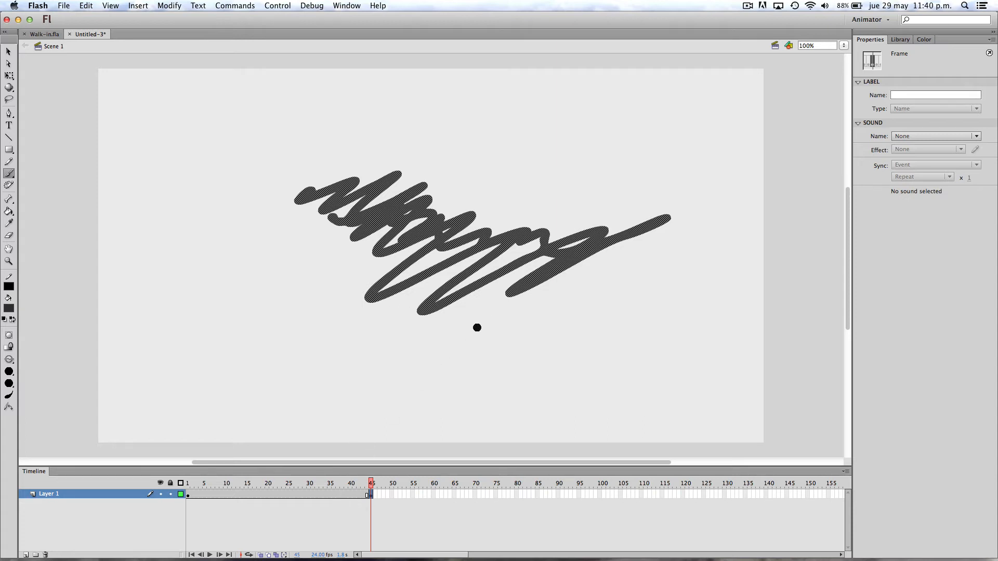
# Clear the scribble at frame 45 and paint a different dark grey zigzag with tall vertical strokes in its place.
pyautogui.press('super+a')
pyautogui.press('Delete')
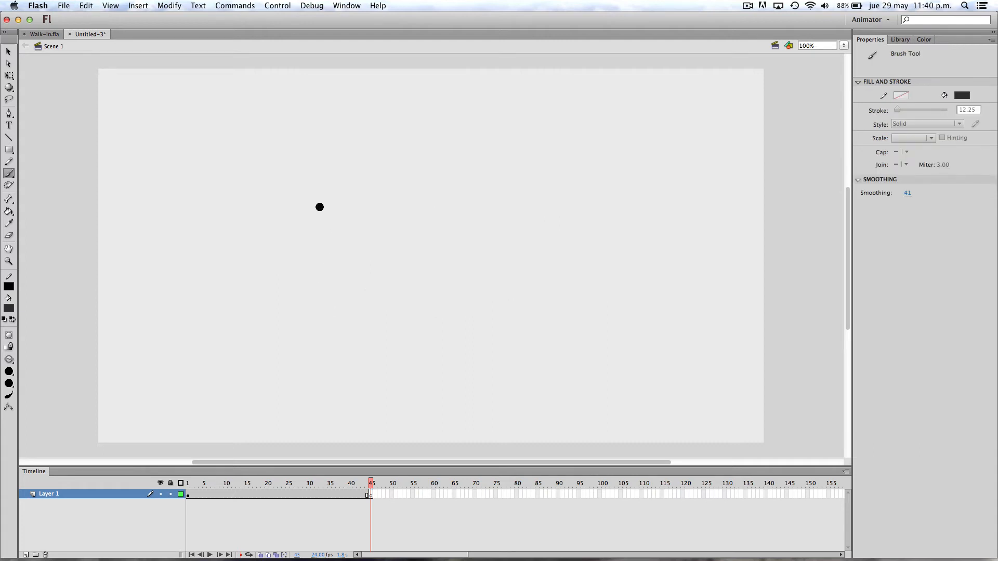
pyautogui.moveTo(305, 198)
pyautogui.mouseDown()
pyautogui.moveTo(337, 185)
pyautogui.moveTo(363, 280)
pyautogui.moveTo(389, 262)
pyautogui.moveTo(420, 194)
pyautogui.moveTo(431, 196)
pyautogui.moveTo(486, 300)
pyautogui.moveTo(513, 220)
pyautogui.moveTo(536, 317)
pyautogui.mouseUp()
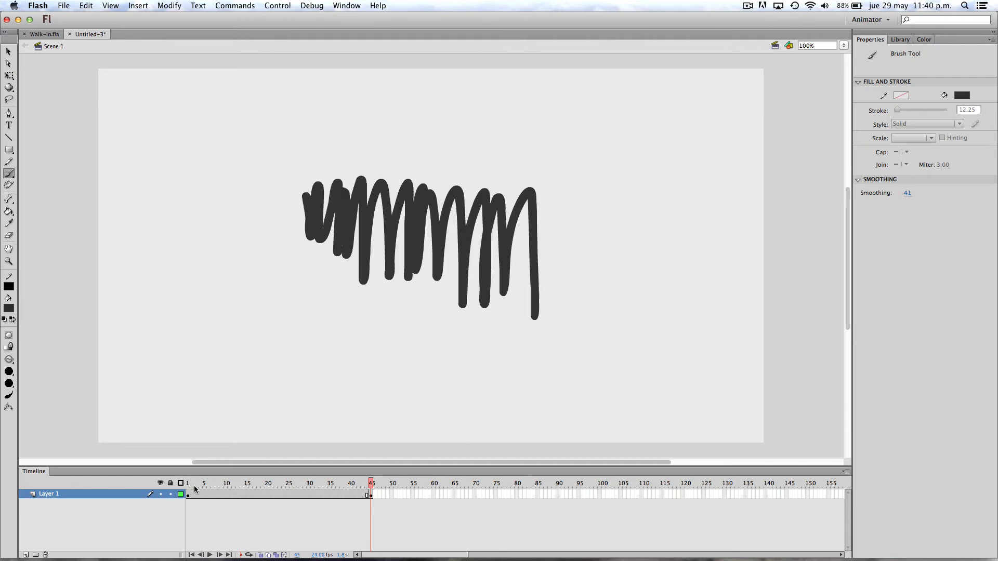
# Create a shape tween between the two scribble keyframes on Layer 1 and play it back from frame 1.
pyautogui.rightClick(241, 495)
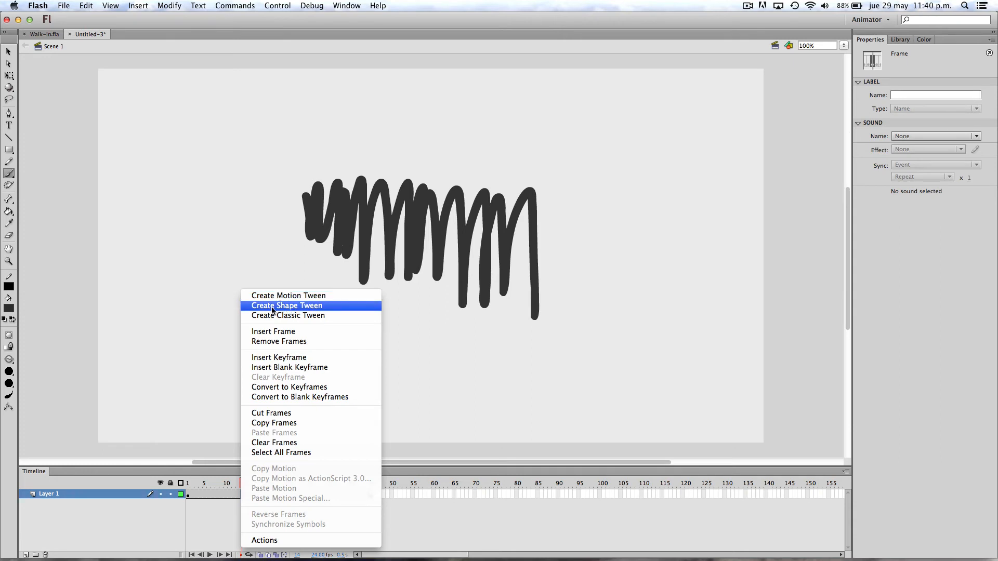
pyautogui.click(305, 308)
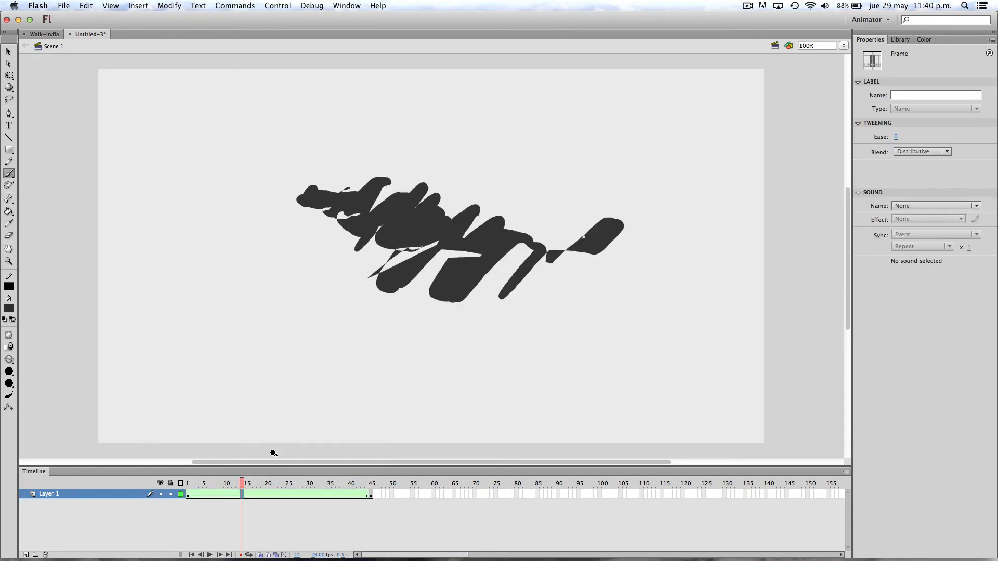
pyautogui.moveTo(209, 483); pyautogui.dragTo(188, 483)
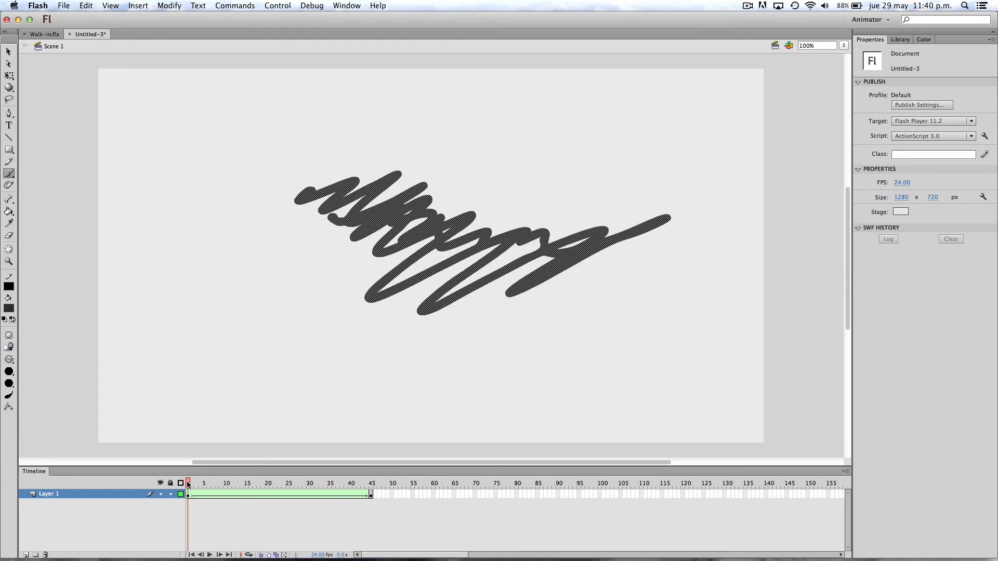
pyautogui.press('Return')
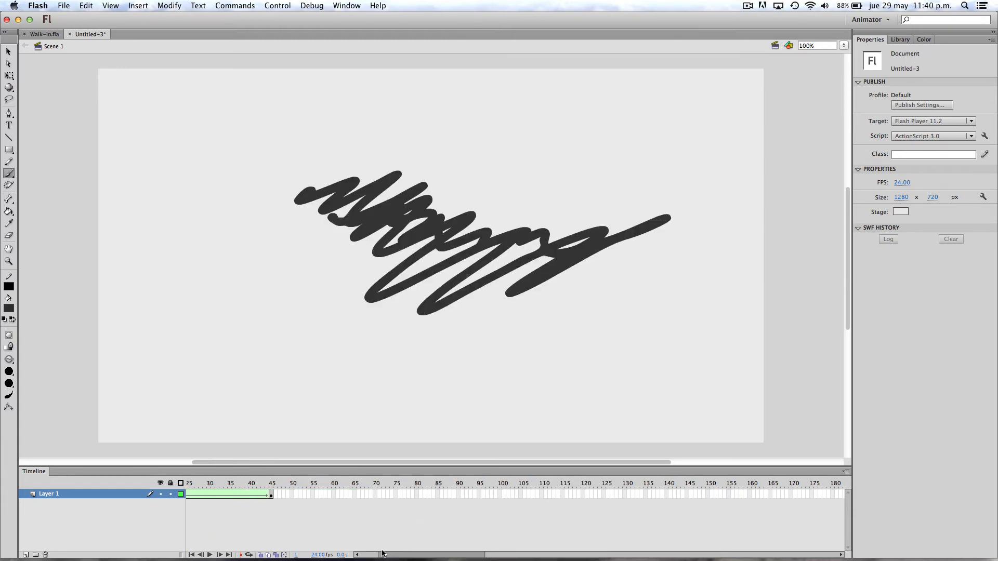
pyautogui.press('Return')
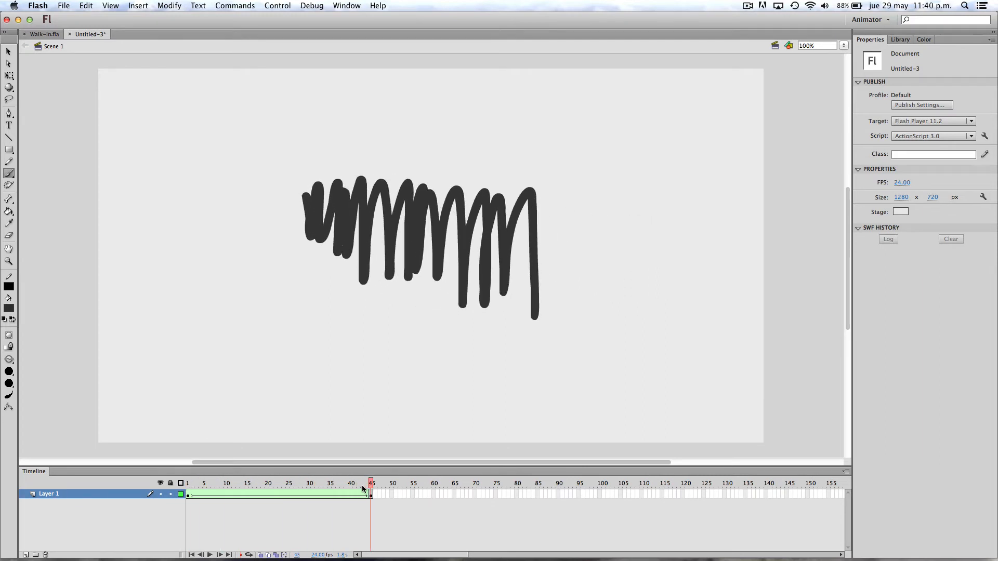
# Remove the shape tween from Layer 1 and delete the diagonal scribble from its first keyframe.
pyautogui.rightClick(327, 495)
pyautogui.click(358, 297)
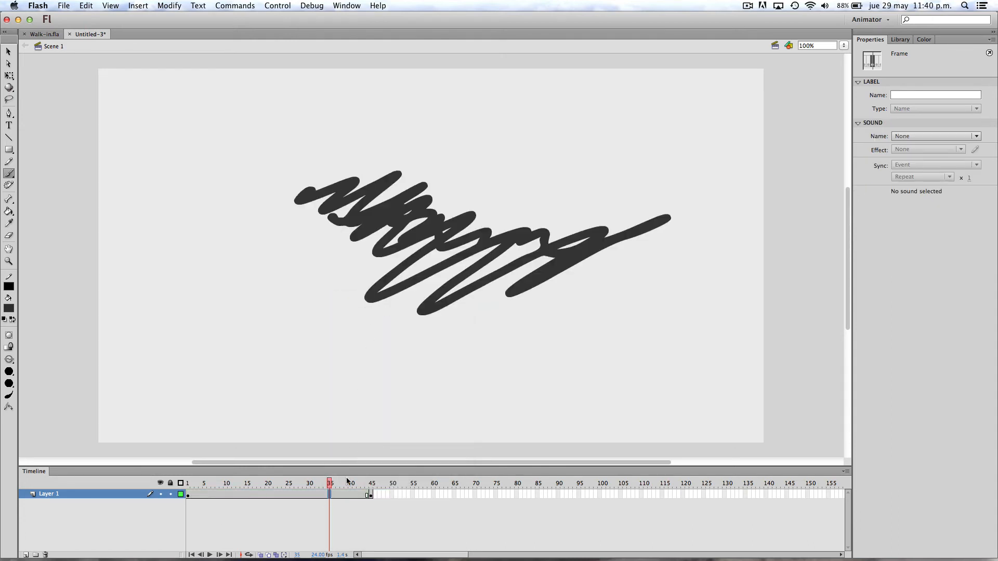
pyautogui.press('v')
pyautogui.click(512, 327)
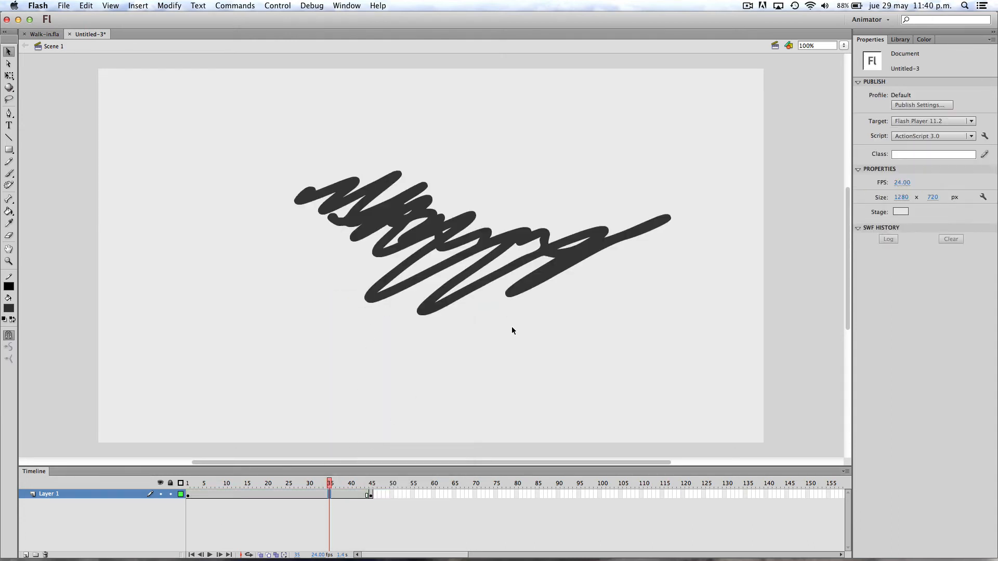
pyautogui.click(560, 271)
pyautogui.press('Delete')
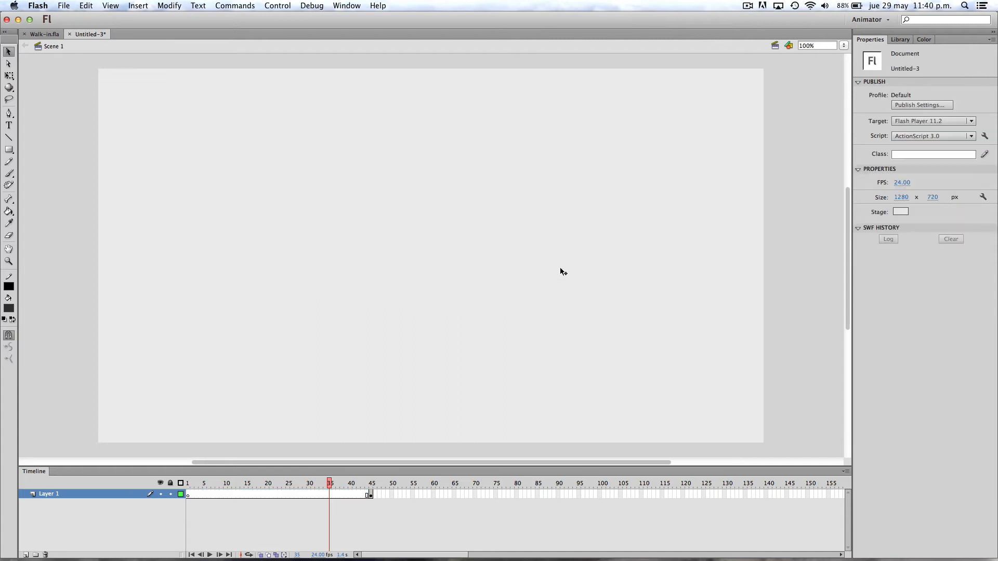
# Play back Layer 1 and delete the vertical-stroke zigzag from the keyframe at frame 45.
pyautogui.click(371, 495)
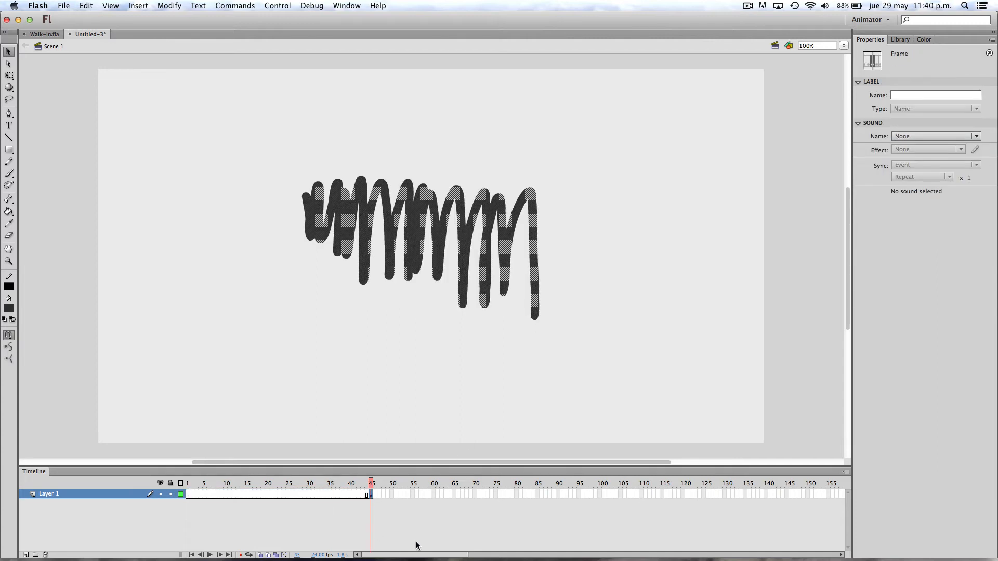
pyautogui.press('Return')
pyautogui.press('Return')
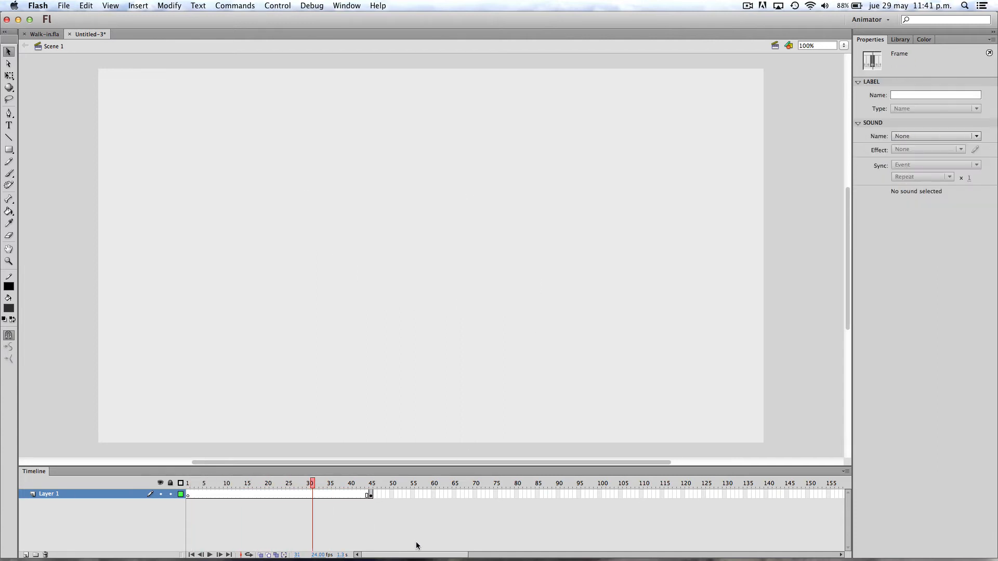
pyautogui.click(371, 495)
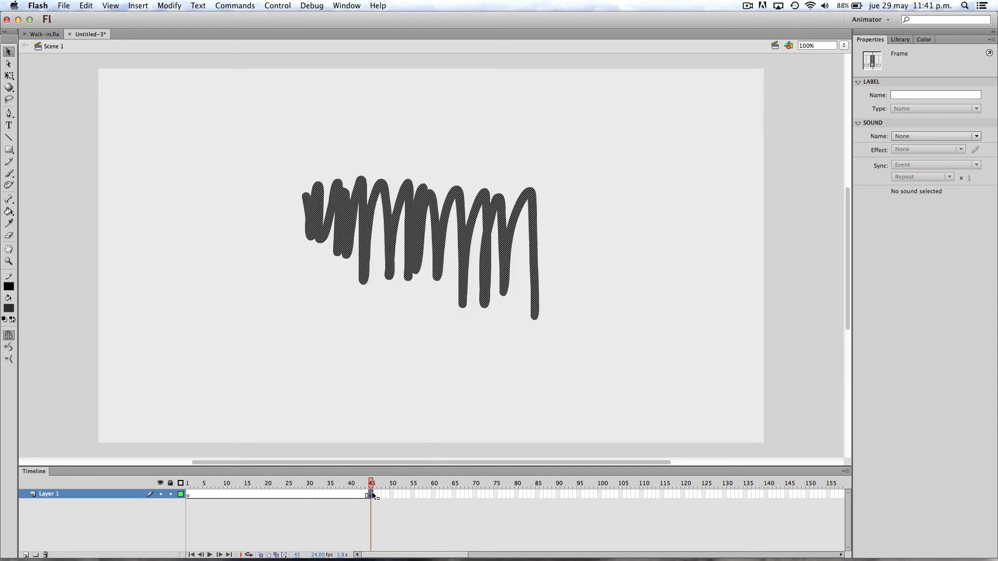
pyautogui.press('Delete')
# Paint a dark grey cloud outline with a flat base on frame 45 using the Brush tool.
pyautogui.press('b')
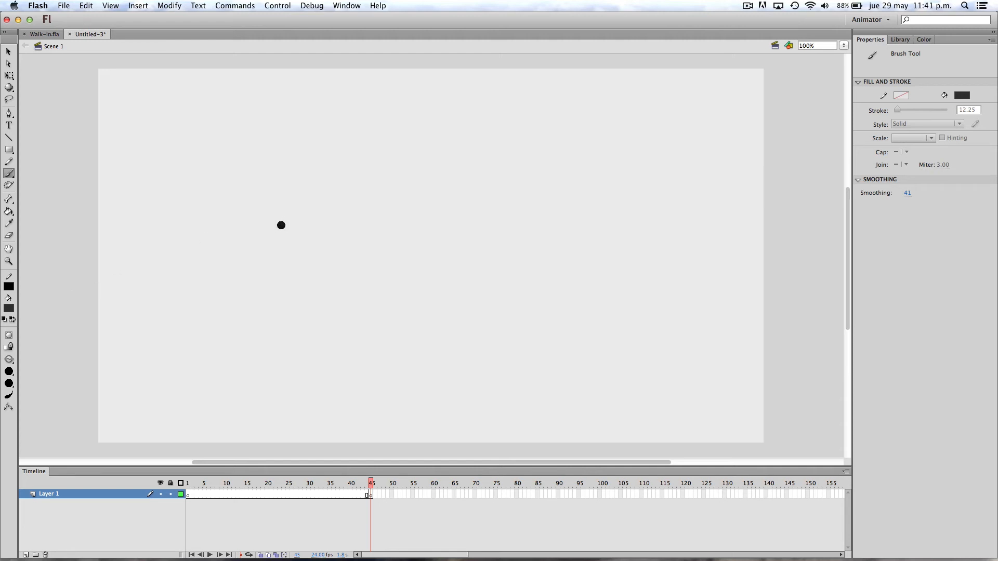
pyautogui.moveTo(304, 247)
pyautogui.mouseDown()
pyautogui.moveTo(353, 212)
pyautogui.moveTo(410, 198)
pyautogui.moveTo(513, 221)
pyautogui.mouseUp()
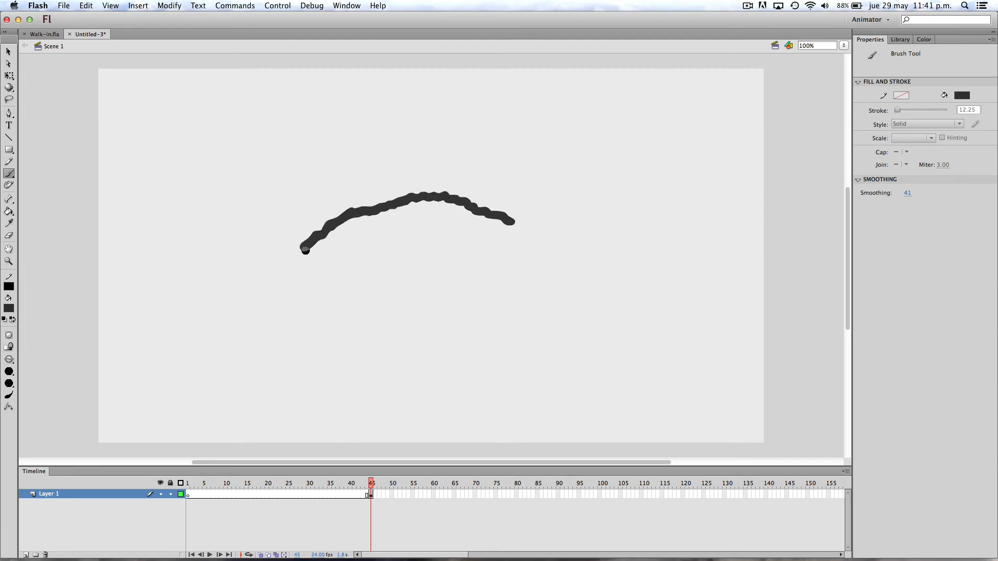
pyautogui.press('super+z')
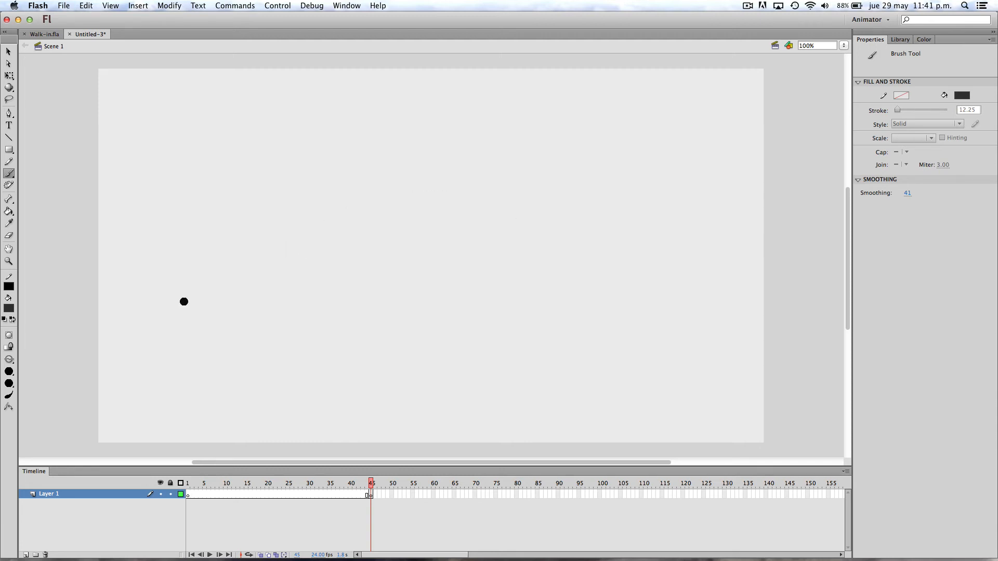
pyautogui.moveTo(348, 234); pyautogui.dragTo(532, 226)
pyautogui.moveTo(351, 232)
pyautogui.mouseDown()
pyautogui.moveTo(437, 192)
pyautogui.moveTo(529, 190)
pyautogui.moveTo(539, 225)
pyautogui.moveTo(502, 228)
pyautogui.mouseUp()
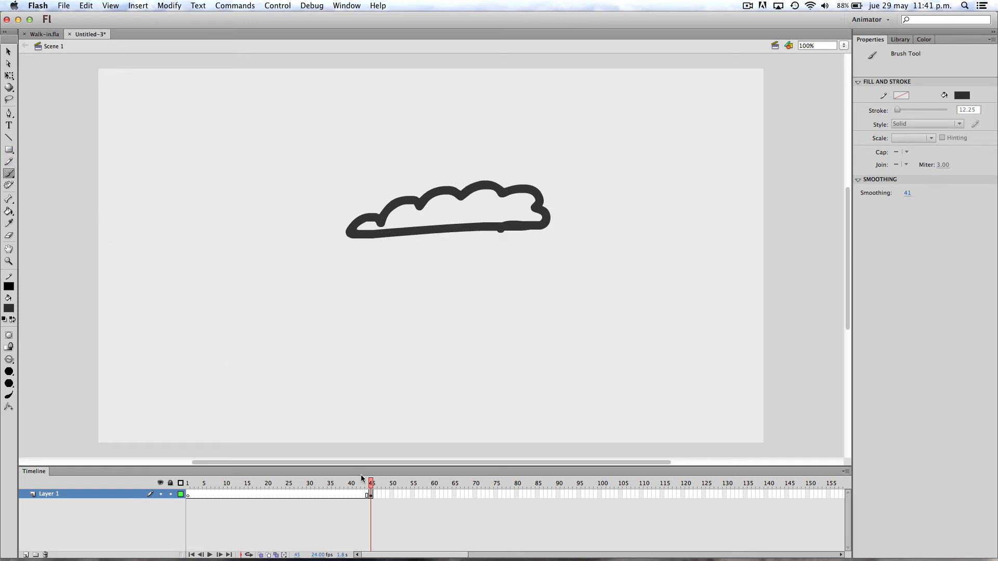
# Go to frame 1 of Layer 1, turn on onion skinning and extend its range to frame 45.
pyautogui.click(188, 495)
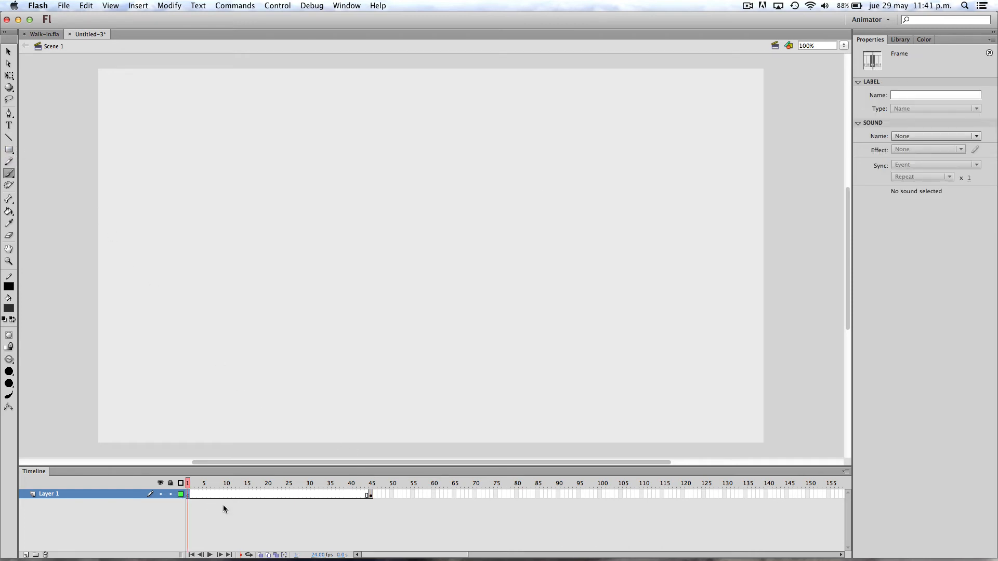
pyautogui.click(261, 555)
pyautogui.moveTo(203, 487); pyautogui.dragTo(373, 487)
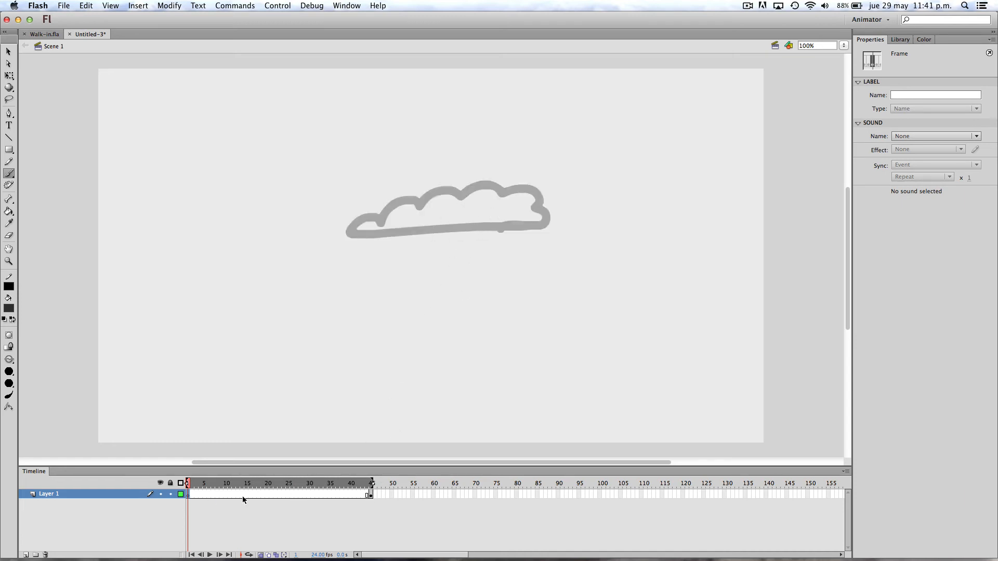
# Trace the onion-skinned cloud on frame 1 with the Brush tool, making a slightly different dark grey outline.
pyautogui.press('b')
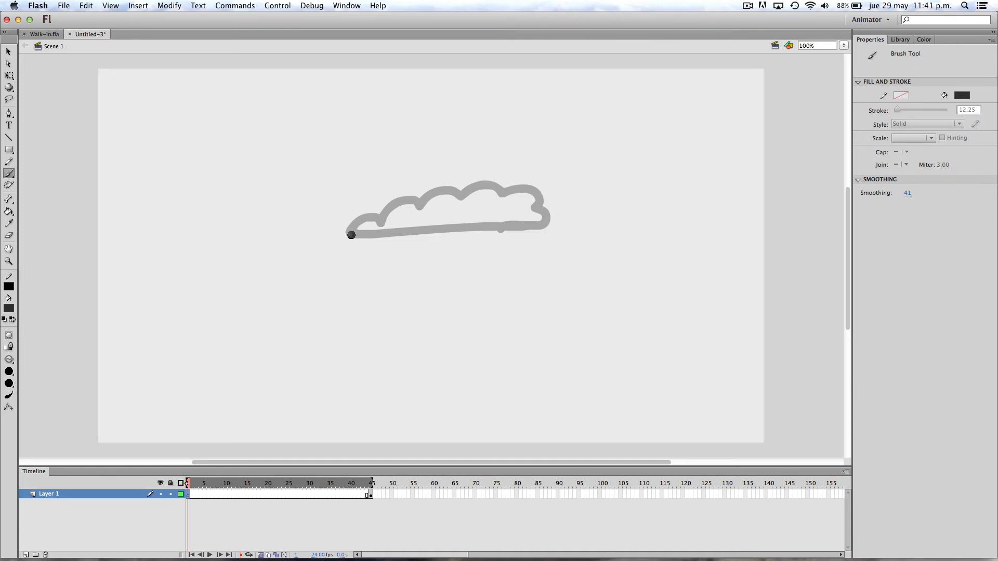
pyautogui.moveTo(349, 235); pyautogui.dragTo(530, 229)
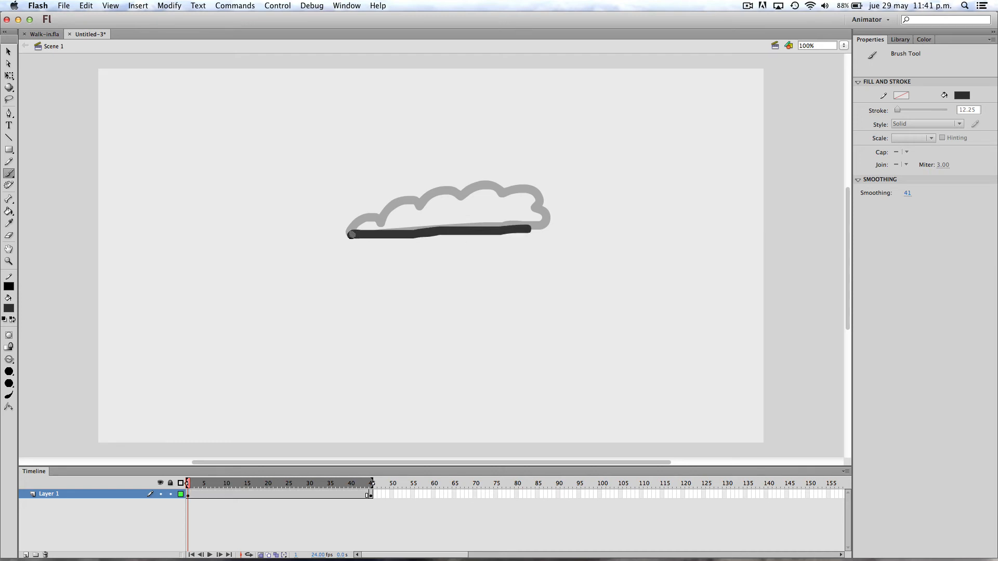
pyautogui.moveTo(350, 233)
pyautogui.mouseDown()
pyautogui.moveTo(358, 215)
pyautogui.moveTo(378, 220)
pyautogui.moveTo(390, 205)
pyautogui.moveTo(418, 209)
pyautogui.moveTo(422, 196)
pyautogui.moveTo(450, 191)
pyautogui.moveTo(457, 203)
pyautogui.moveTo(481, 180)
pyautogui.moveTo(498, 198)
pyautogui.moveTo(526, 190)
pyautogui.moveTo(537, 201)
pyautogui.moveTo(531, 211)
pyautogui.moveTo(555, 220)
pyautogui.moveTo(515, 231)
pyautogui.mouseUp()
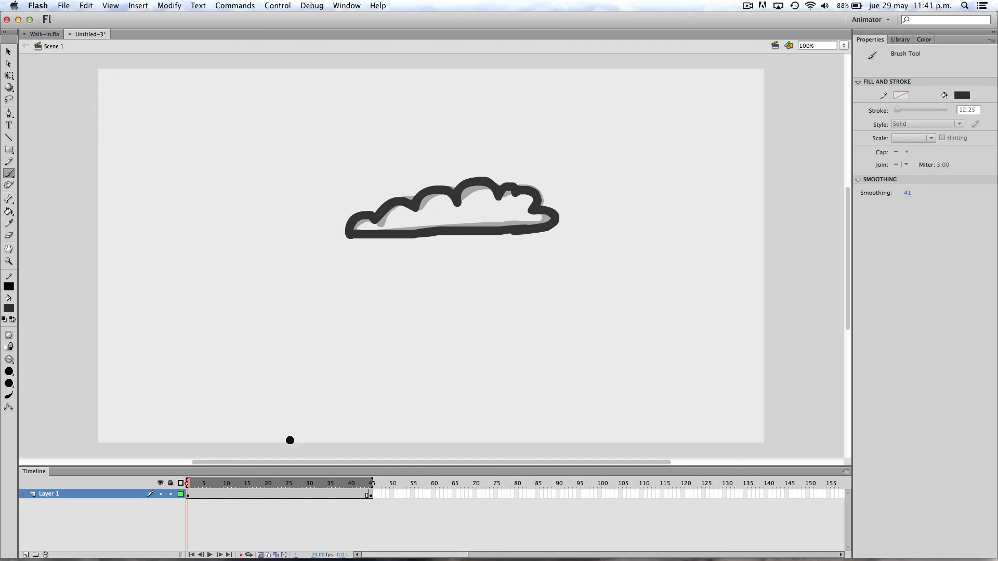
# Create a shape tween between the two cloud keyframes on Layer 1 and play it back from frame 1.
pyautogui.rightClick(284, 494)
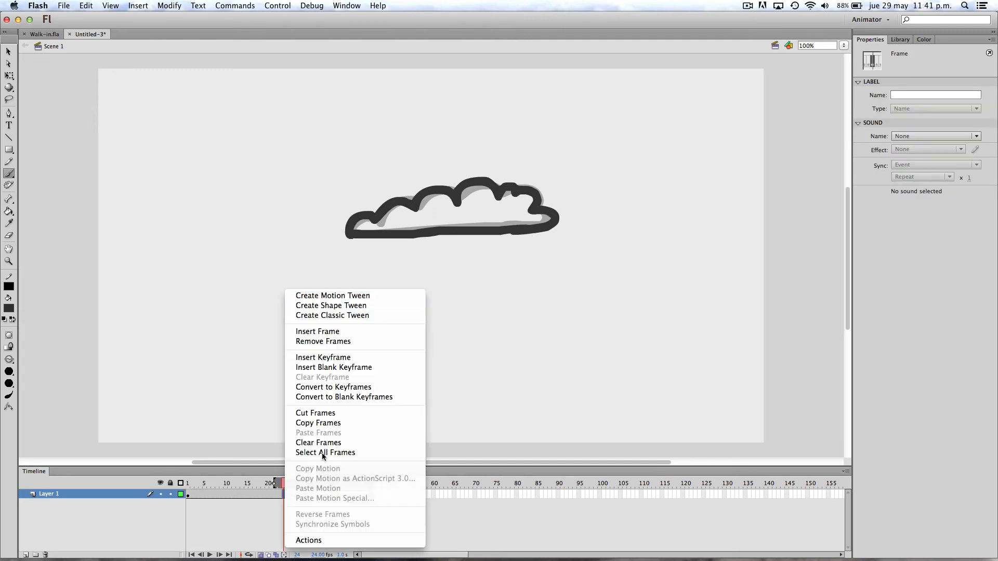
pyautogui.click(365, 310)
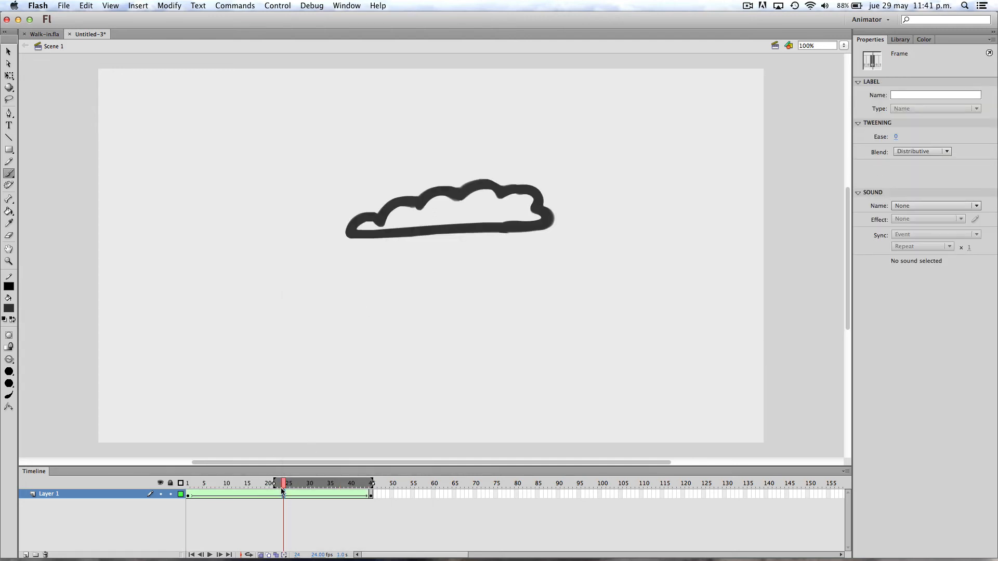
pyautogui.moveTo(283, 484); pyautogui.dragTo(188, 483)
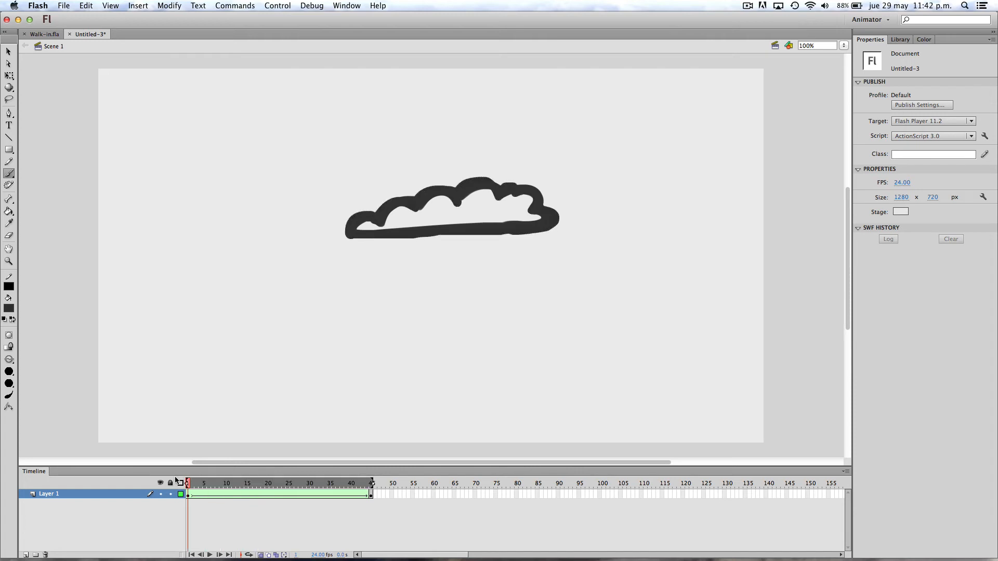
pyautogui.press('Return')
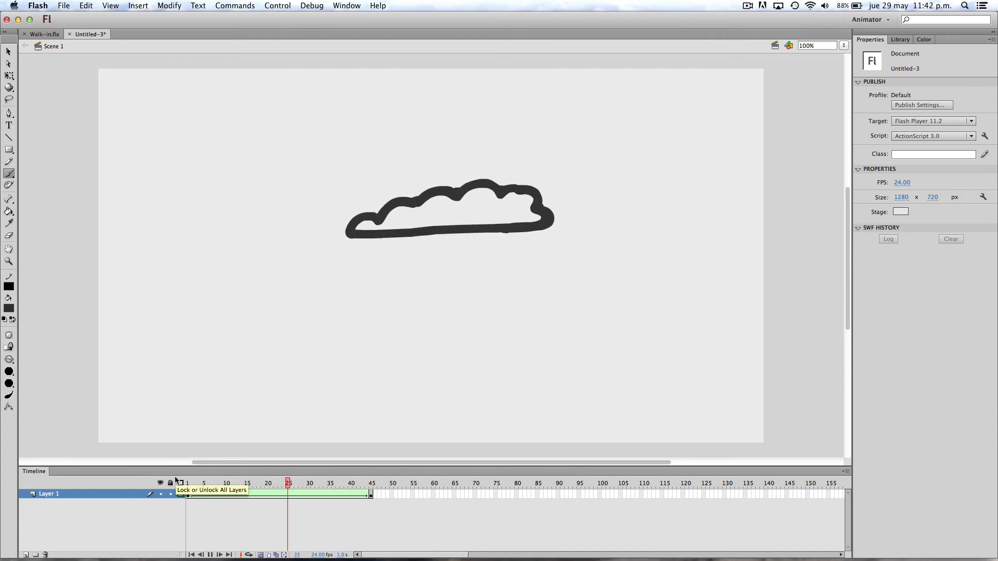
pyautogui.press('Return')
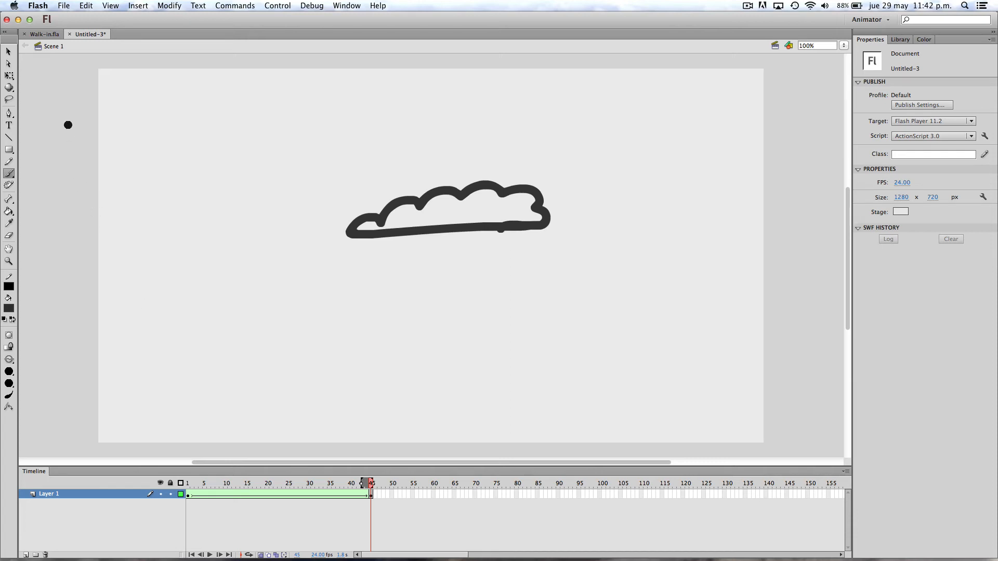
# Switch to the Walk-in.fla document and activate the Selection tool.
pyautogui.click(45, 34)
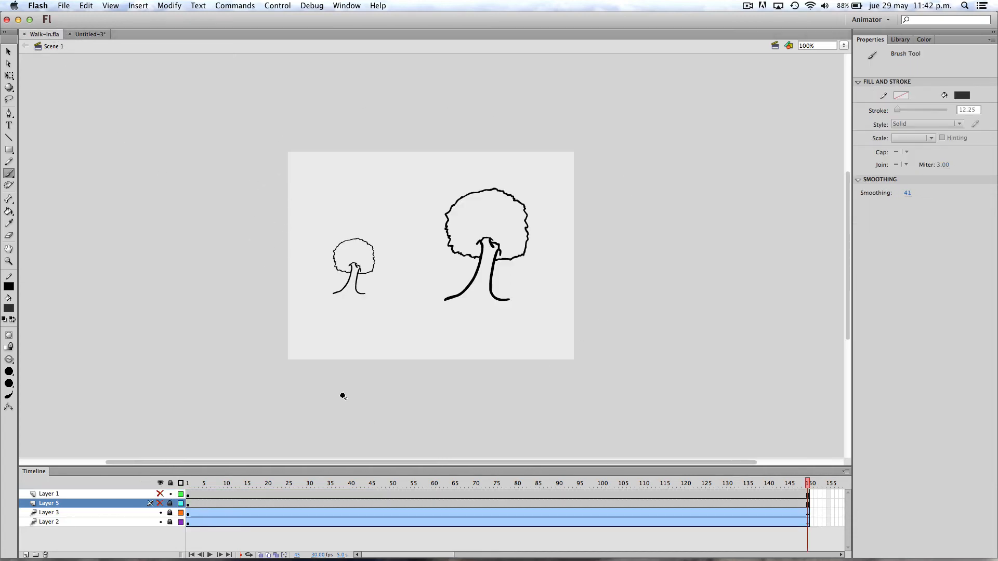
pyautogui.click(92, 34)
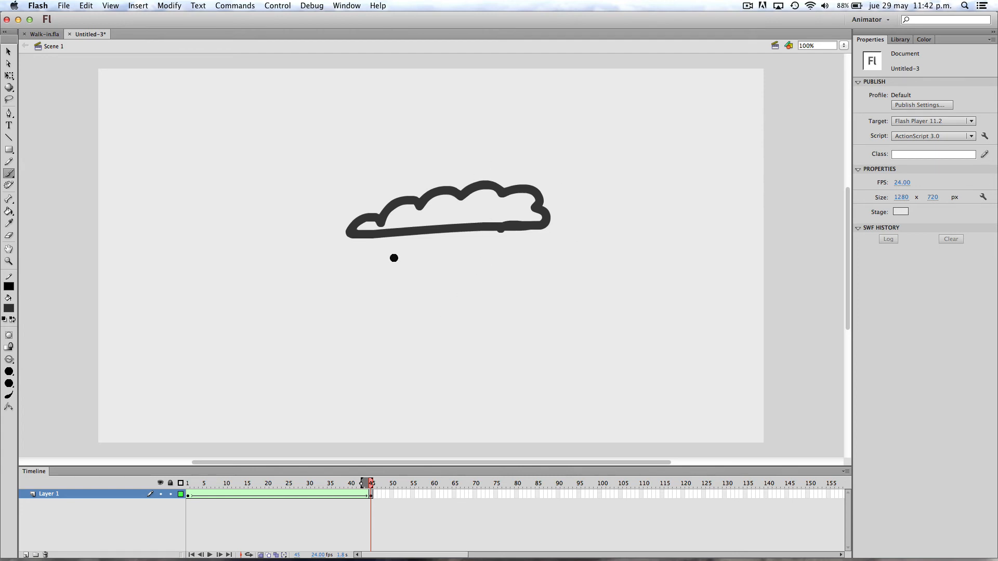
pyautogui.press('b')
pyautogui.click(44, 33)
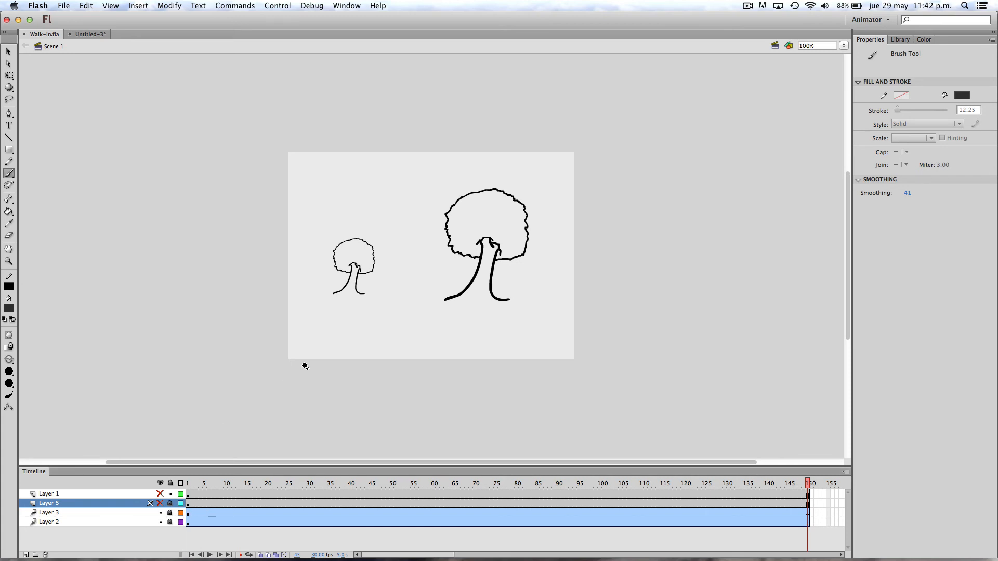
pyautogui.press('v')
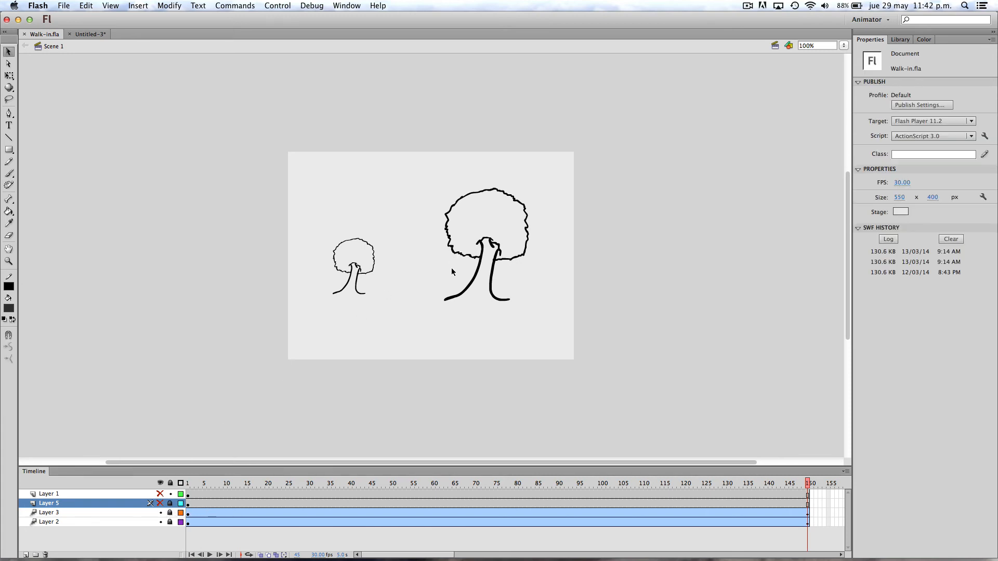
pyautogui.rightClick(193, 514)
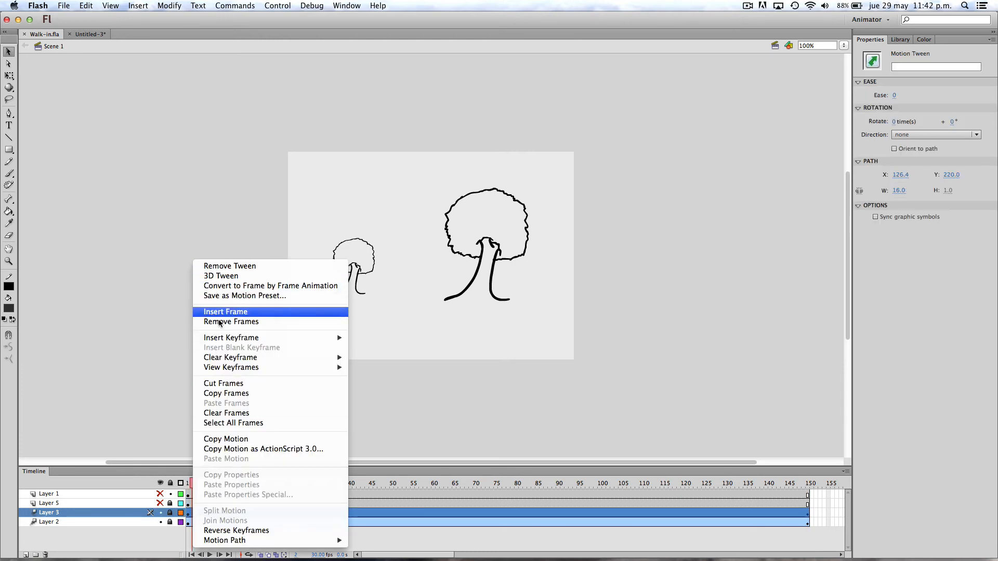
pyautogui.click(146, 371)
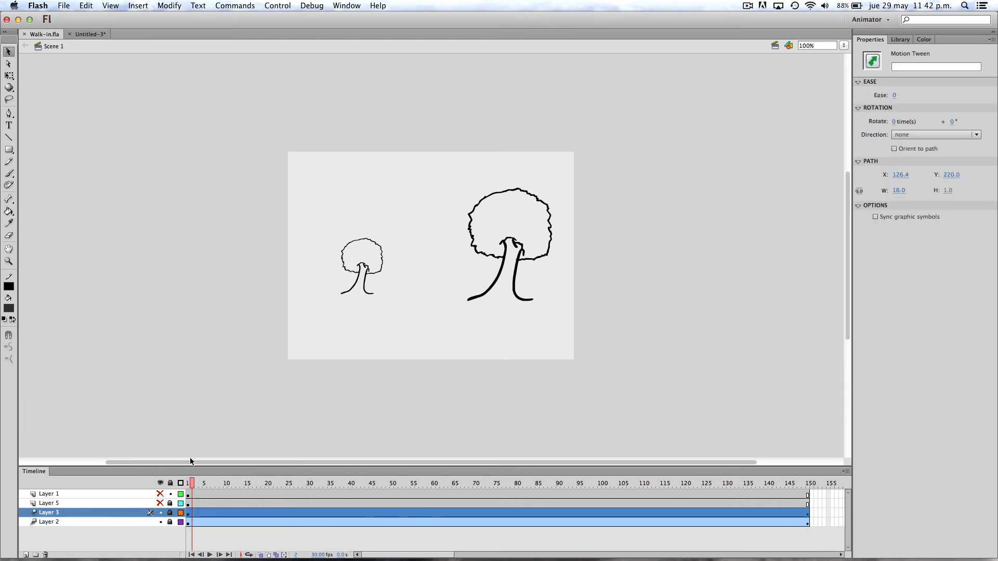
pyautogui.click(169, 512)
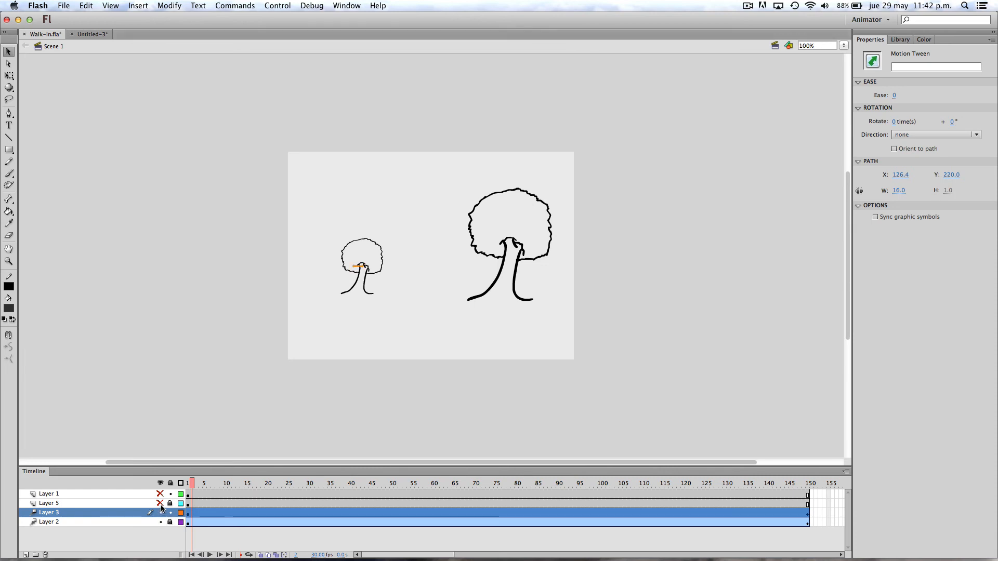
pyautogui.click(170, 515)
# Show and unlock Layer 5, open its catwalk symbol for editing and go to frame 1 of the symbol's timeline.
pyautogui.click(159, 504)
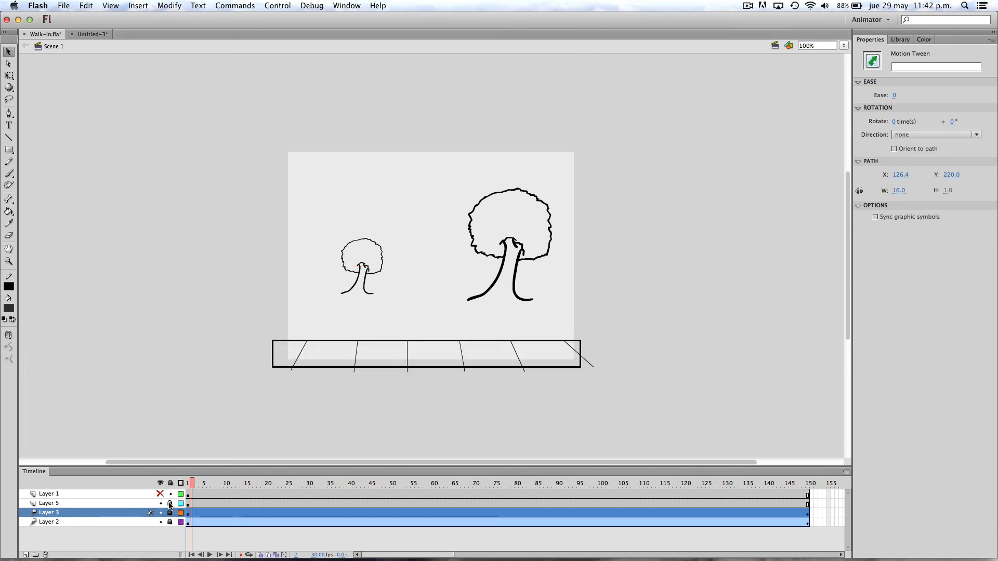
pyautogui.click(169, 503)
pyautogui.click(365, 364)
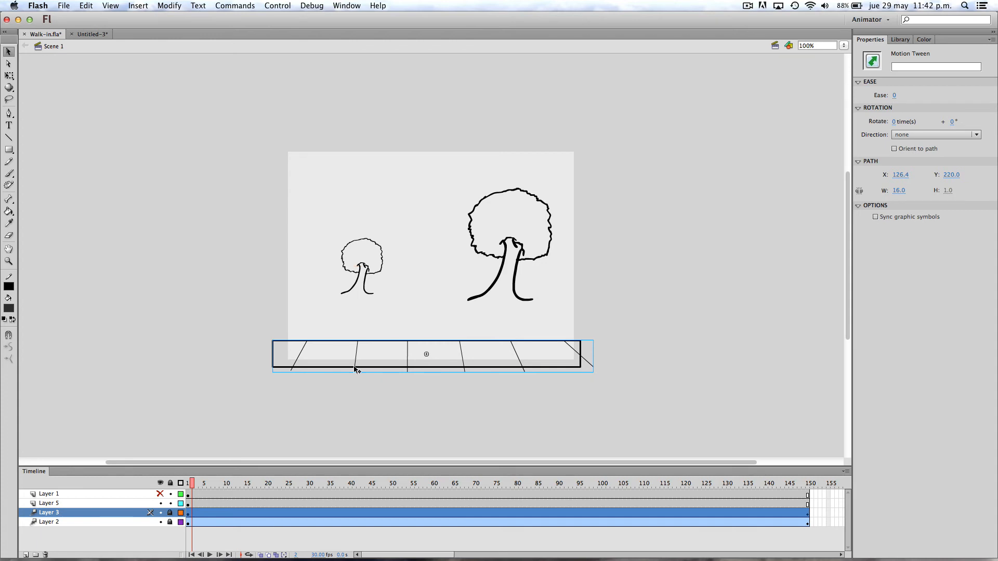
pyautogui.doubleClick(355, 368)
pyautogui.moveTo(192, 483)
pyautogui.mouseDown()
pyautogui.moveTo(251, 478)
pyautogui.moveTo(187, 483)
pyautogui.mouseUp()
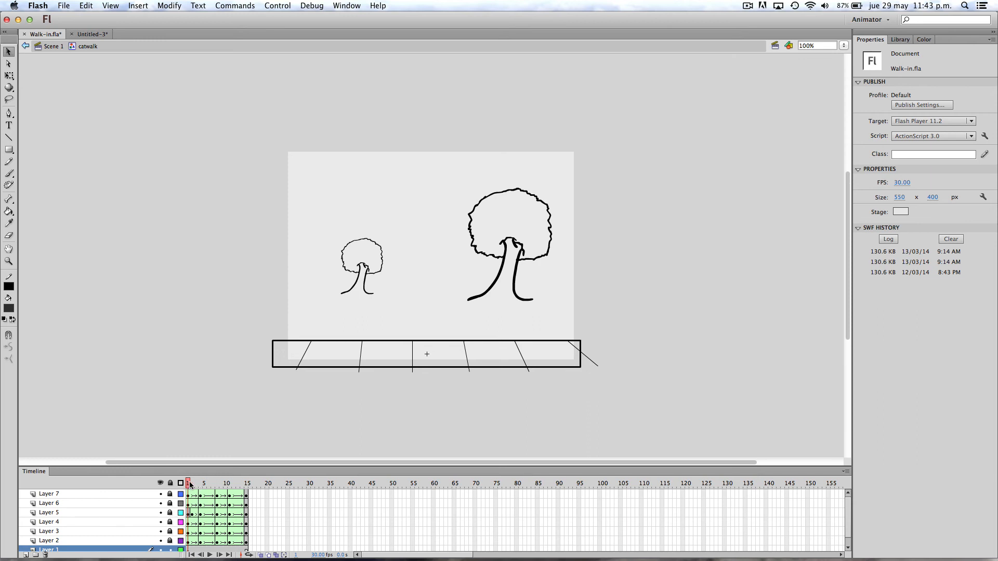
# Play the catwalk symbol's shape tweens, compare the floor lines on frames 4 and 1, and review its layers down to Layer 1.
pyautogui.moveTo(190, 484)
pyautogui.mouseDown()
pyautogui.moveTo(244, 483)
pyautogui.moveTo(189, 489)
pyautogui.mouseUp()
pyautogui.press('Return')
pyautogui.click(201, 483)
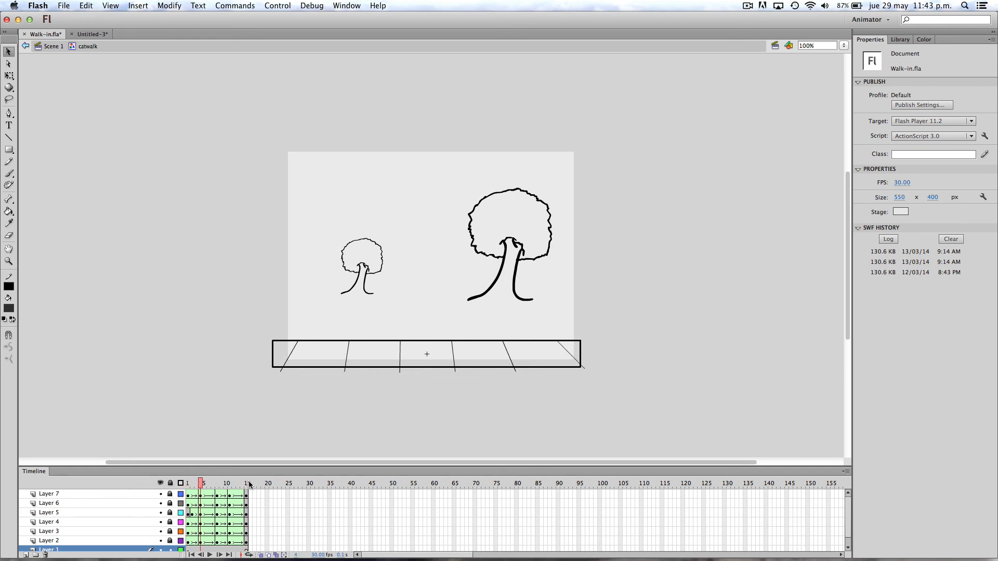
pyautogui.click(188, 483)
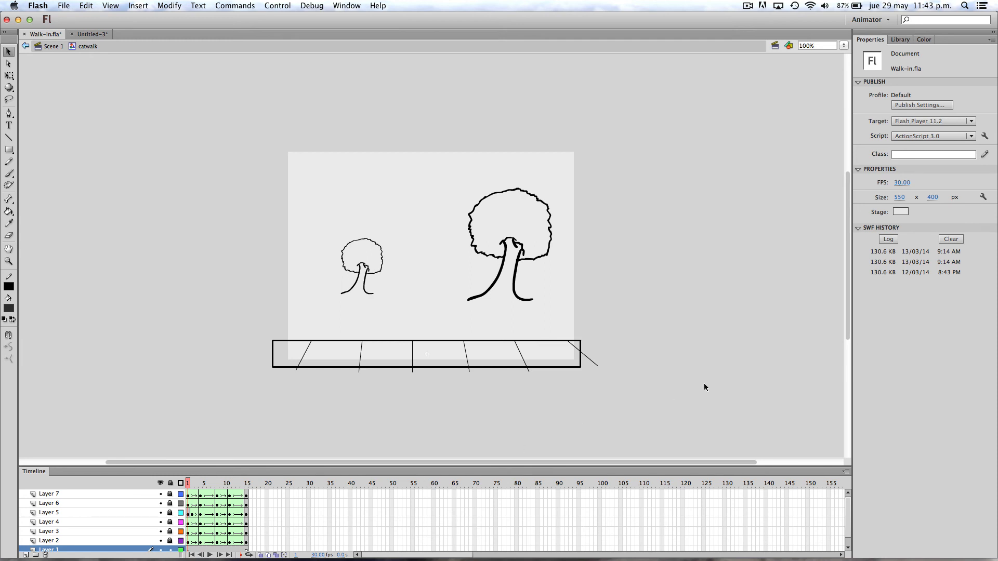
pyautogui.moveTo(847, 506); pyautogui.dragTo(848, 519)
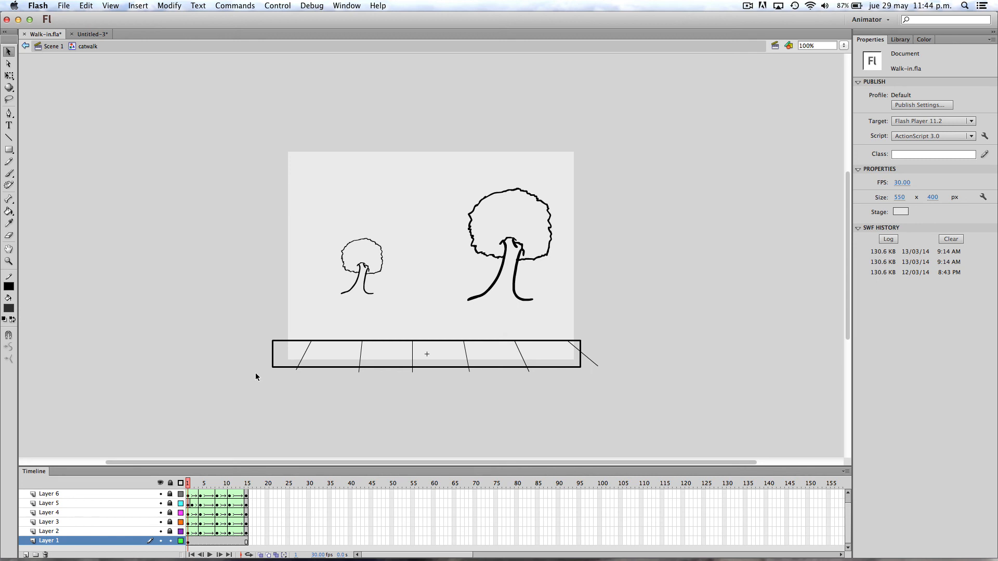
# Save Walk-in.fla and leave the catwalk symbol to return to Scene 1.
pyautogui.press('super+s')
pyautogui.click(25, 45)
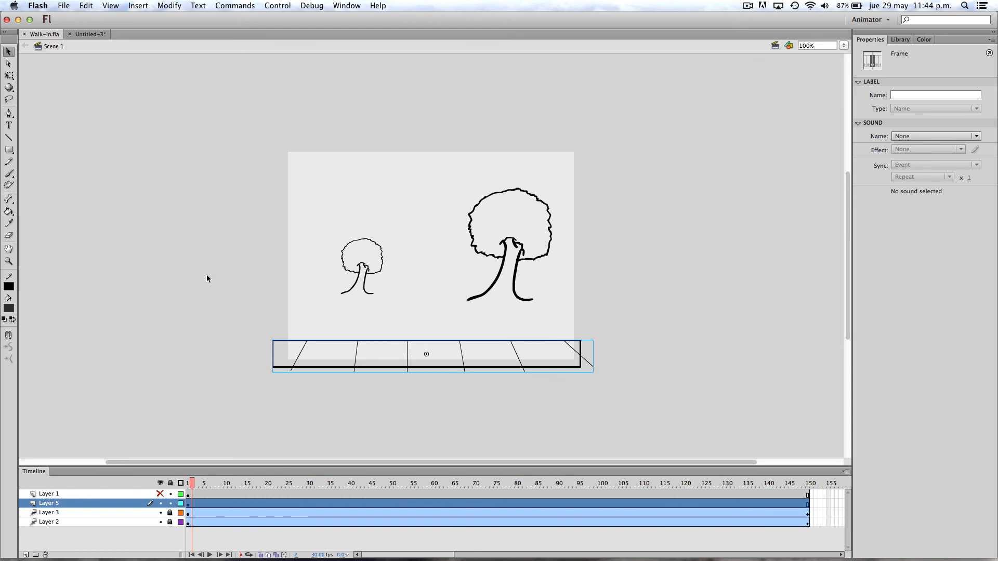
# Deselect the catwalk instance and test the movie to preview the whole animation.
pyautogui.click(217, 319)
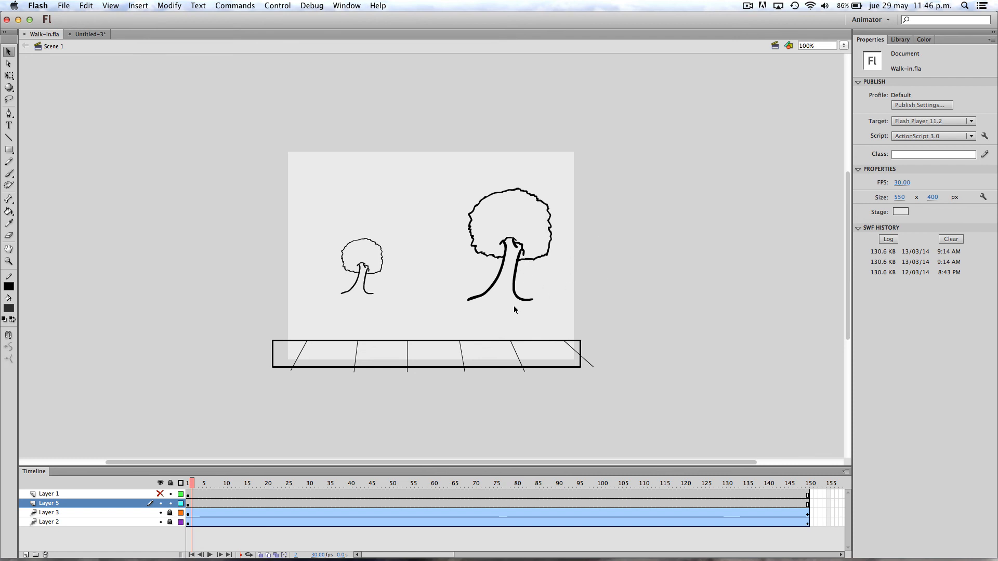
pyautogui.press('super+Return')
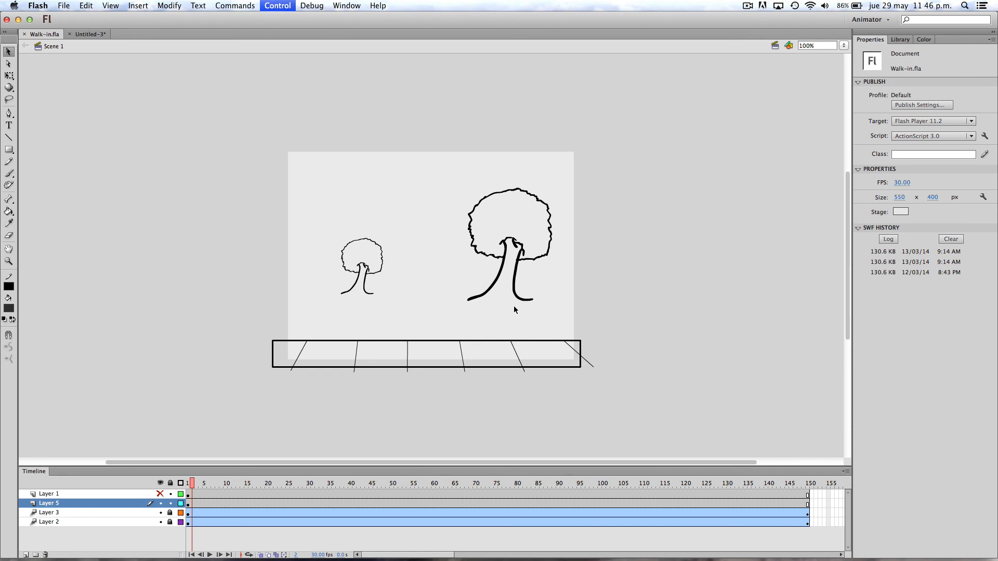